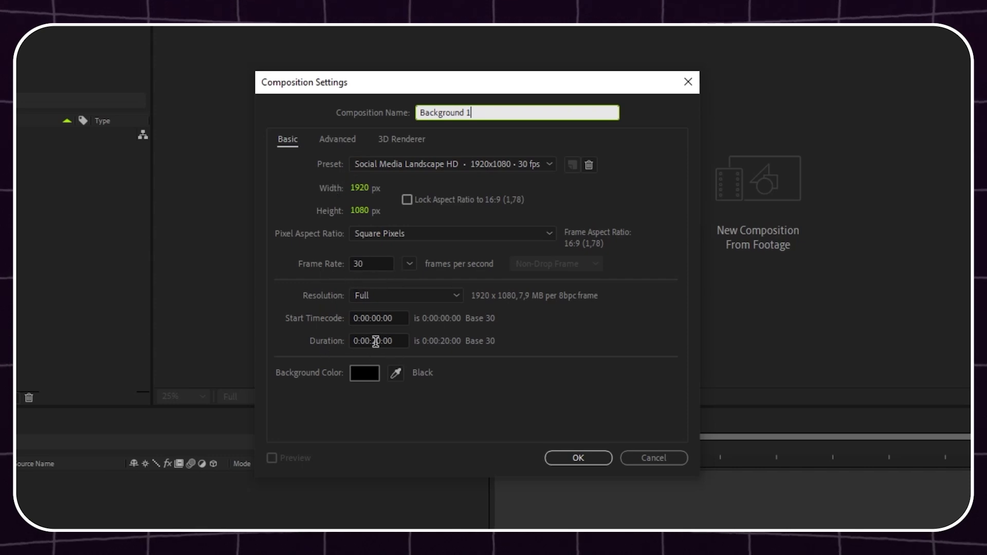
- Create a composition named Background 1 at 1920x1080, 30 fps, with a 20-second duration
left_click(578, 458)
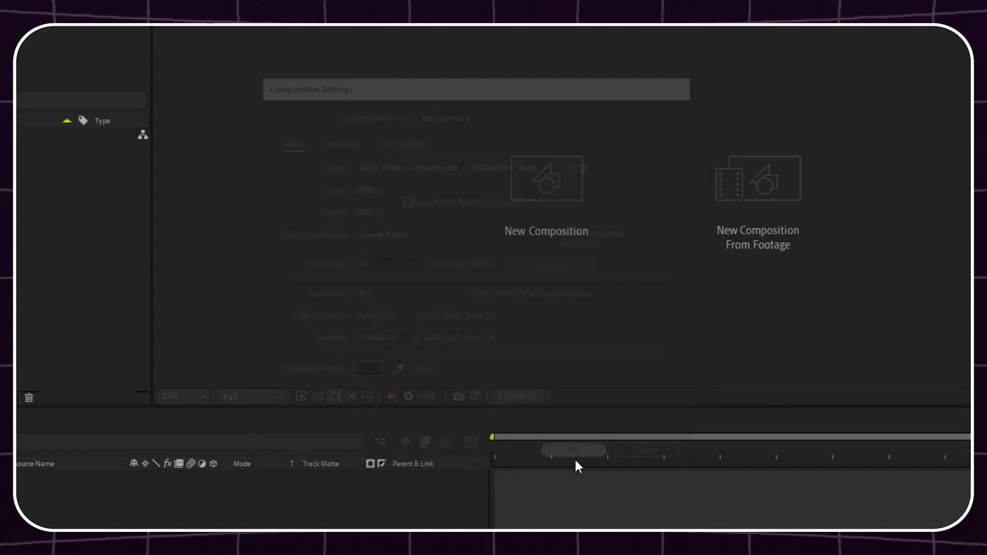
left_click(193, 313)
left_click(200, 330)
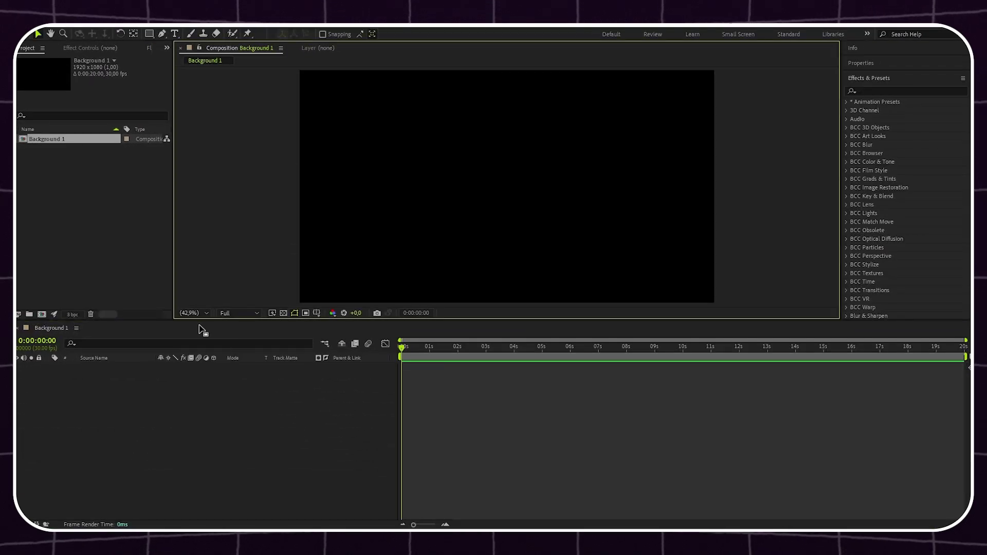
- Add a white 1920x1080 solid layer to the Background 1 composition
right_click(164, 379)
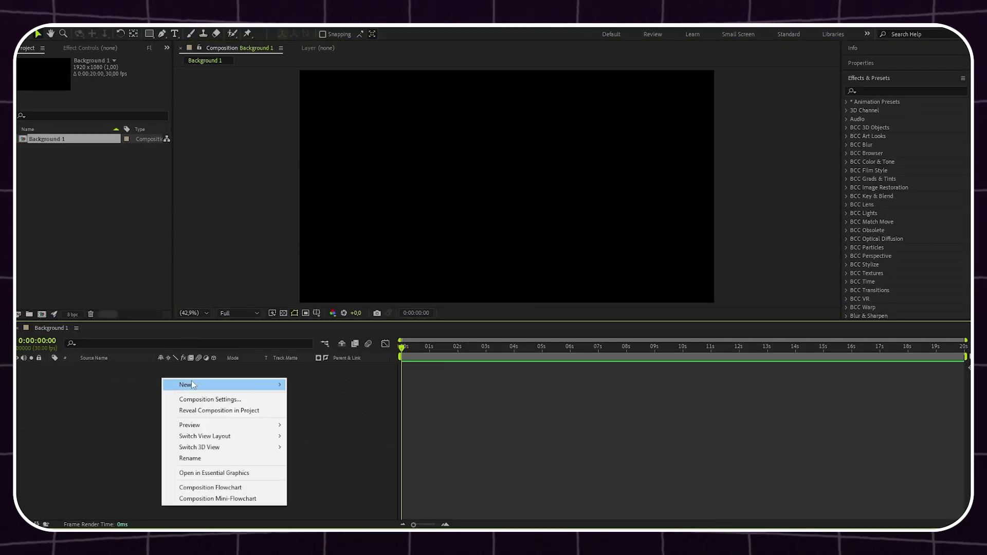
mouse_move(199, 383)
left_click(322, 411)
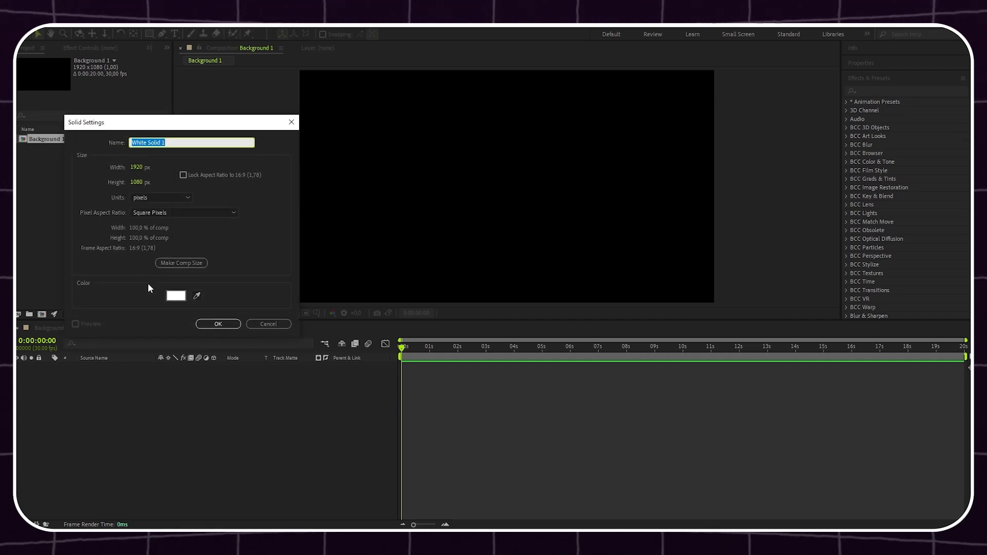
left_click(218, 324)
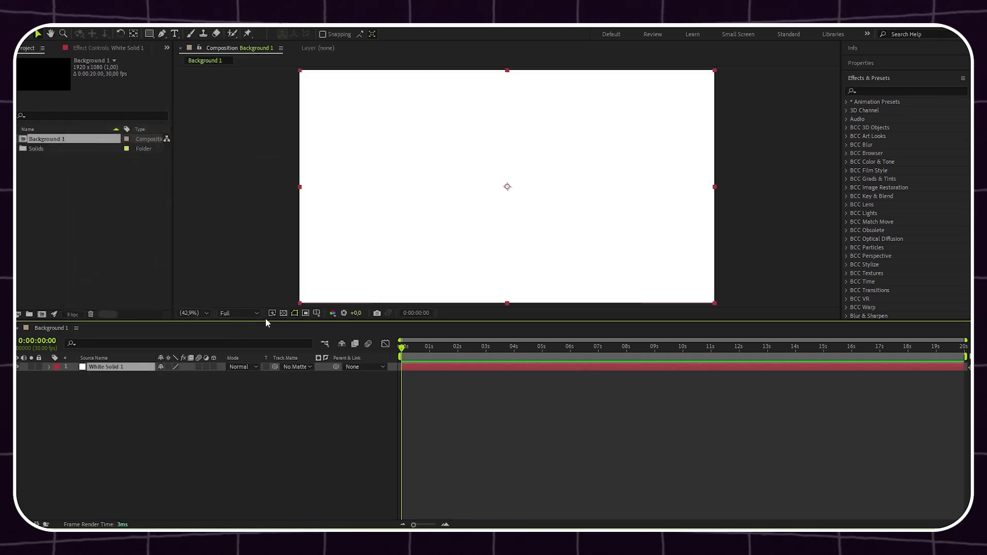
- Find the Radio Waves effect and apply it to the white solid layer
left_click(884, 92)
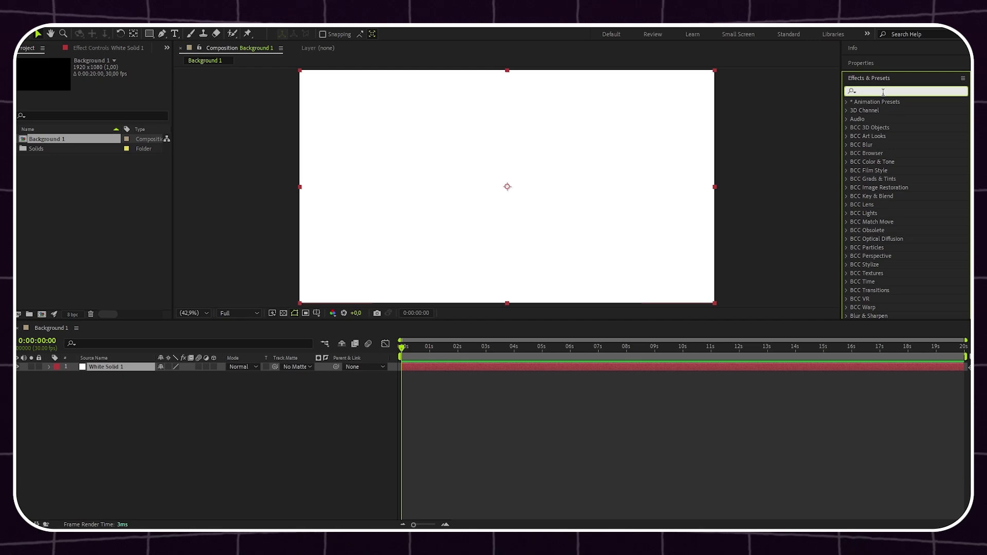
type("radio")
left_click(894, 111)
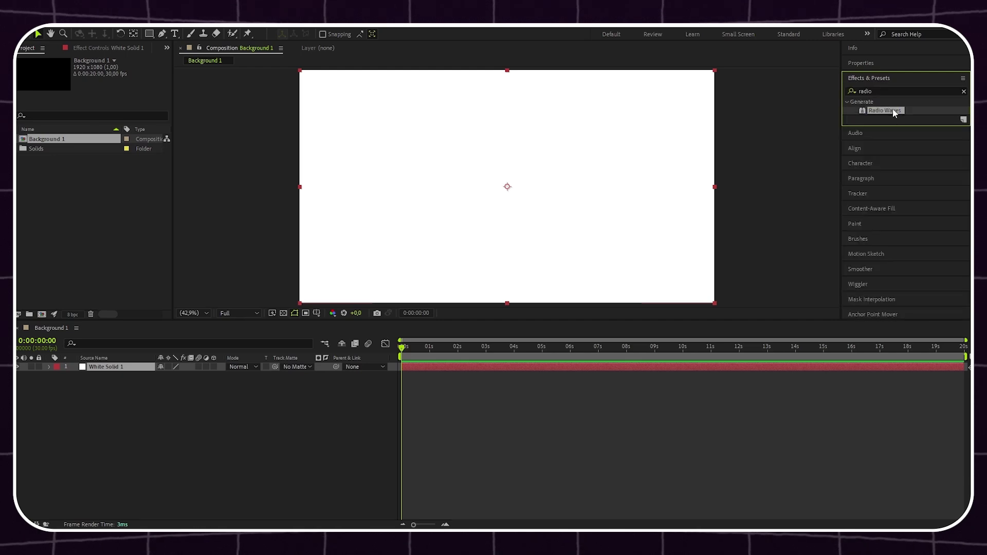
left_click_drag(895, 112, 135, 364)
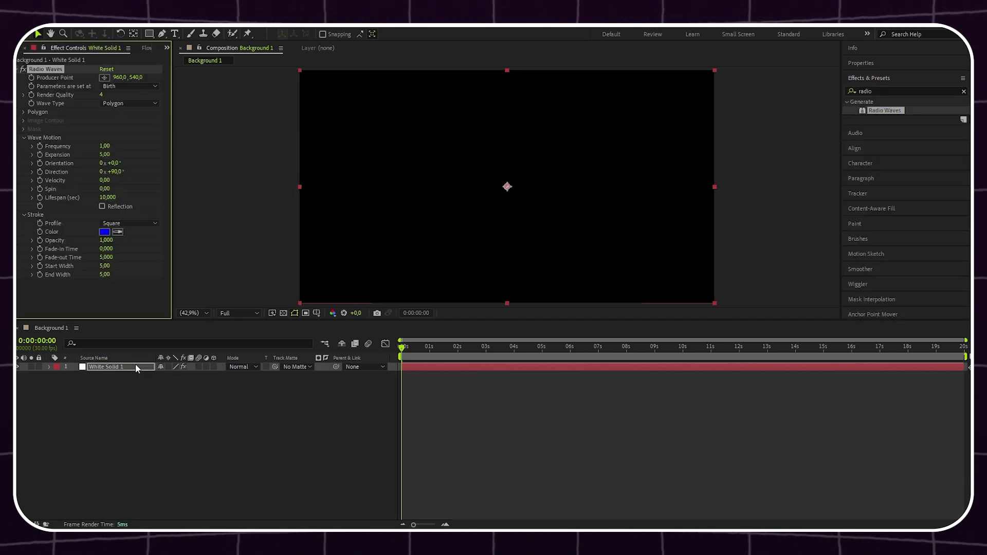
- At about 3 seconds in the timeline, set the Radio Waves expansion to 7 and the stroke's start width to 50
left_click_drag(406, 354, 475, 348)
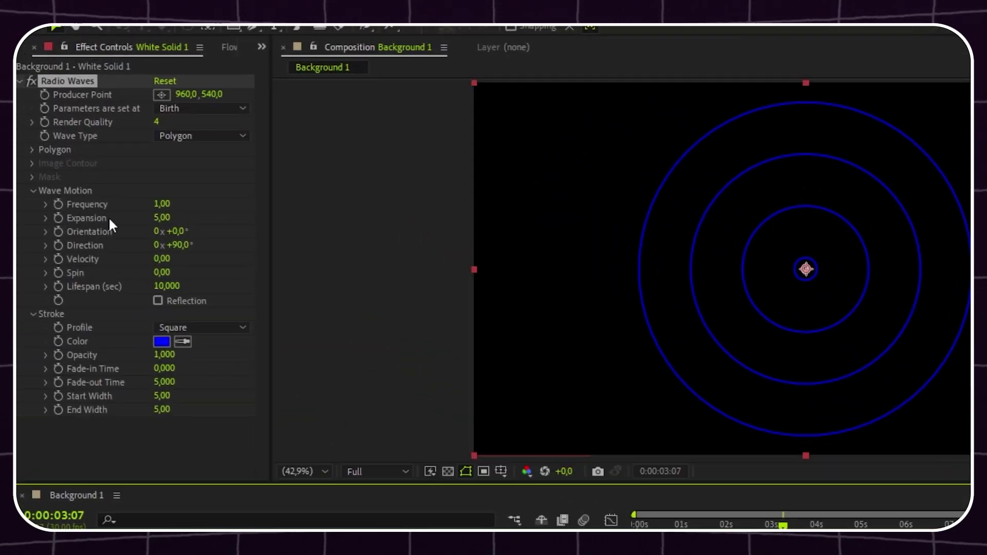
left_click(162, 217)
type("7")
key("Return")
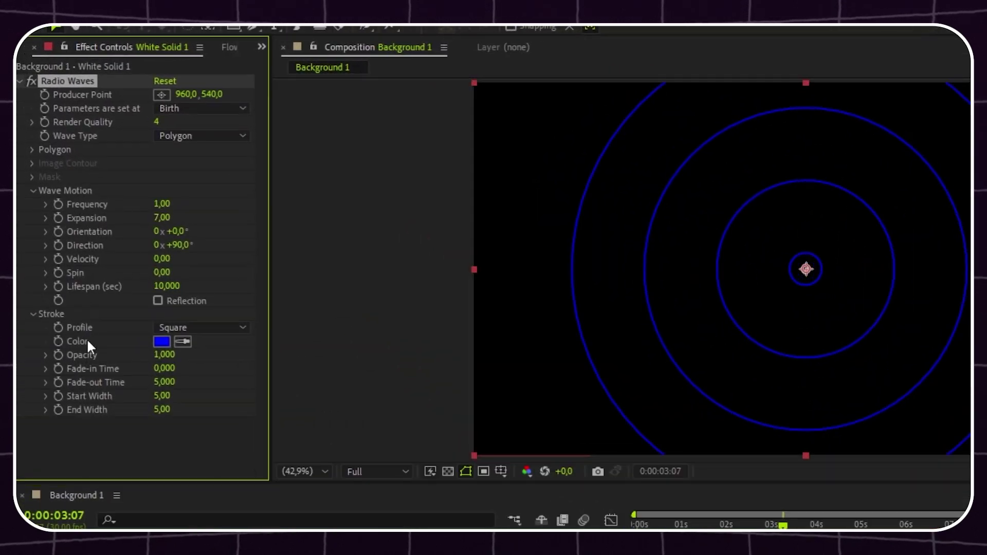
left_click(162, 396)
key("Return")
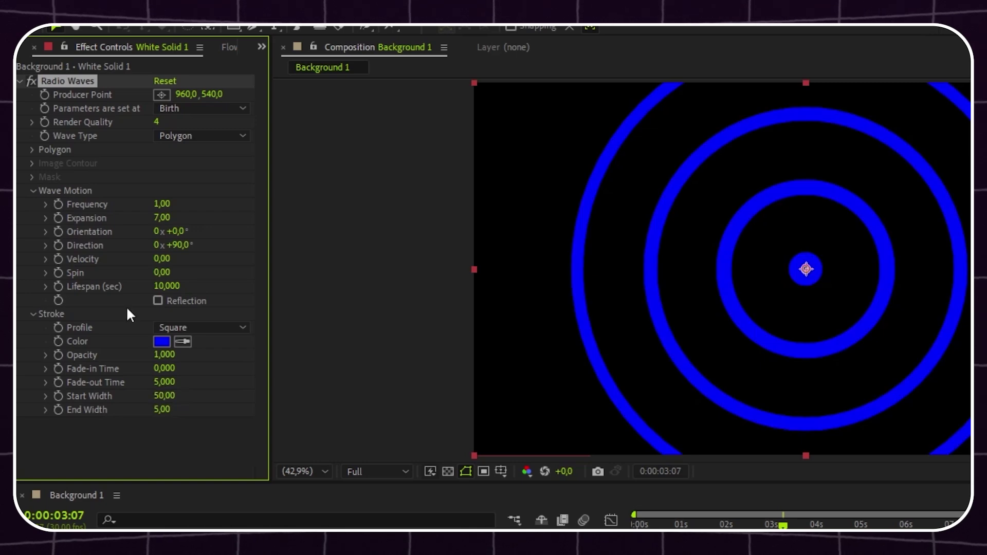
- Change the Radio Waves stroke color to white
left_click(161, 341)
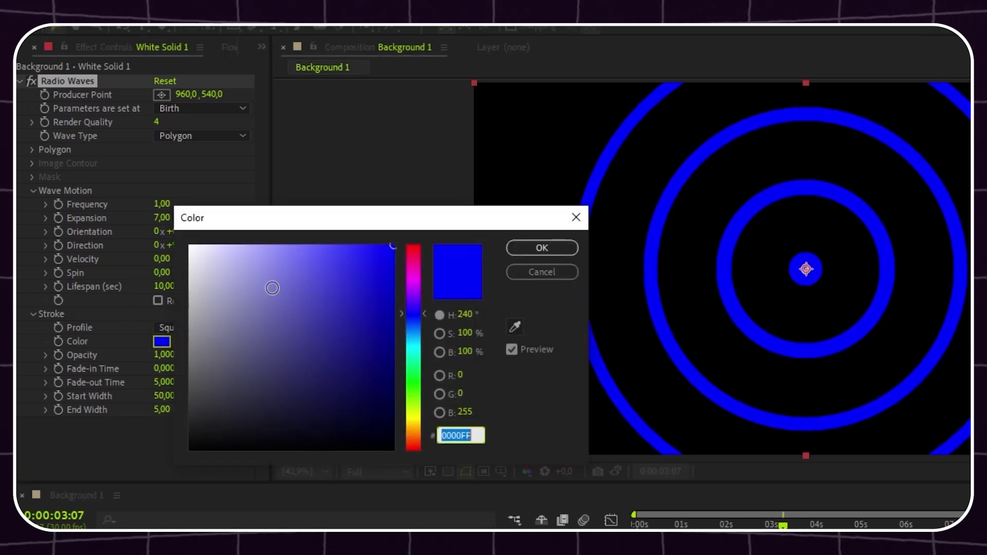
left_click_drag(271, 286, 136, 223)
key("Return")
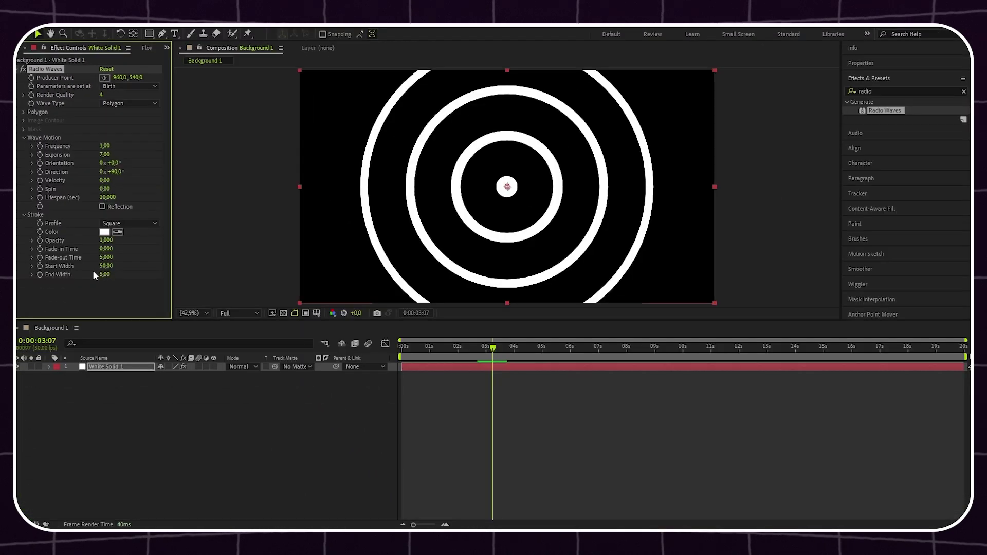
- Create a royal blue 1920x1080 solid and place it beneath the white solid layer as the background
right_click(122, 390)
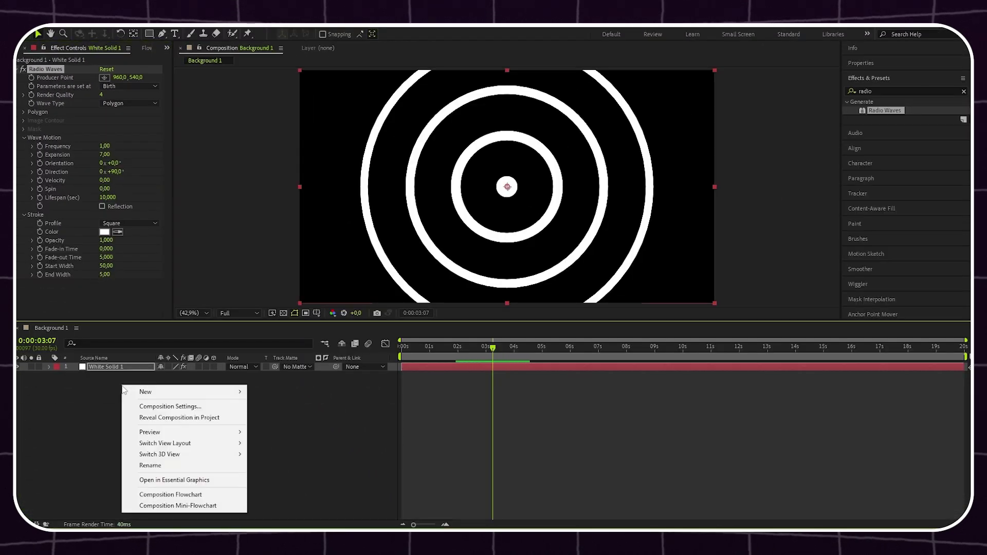
mouse_move(154, 391)
left_click(270, 418)
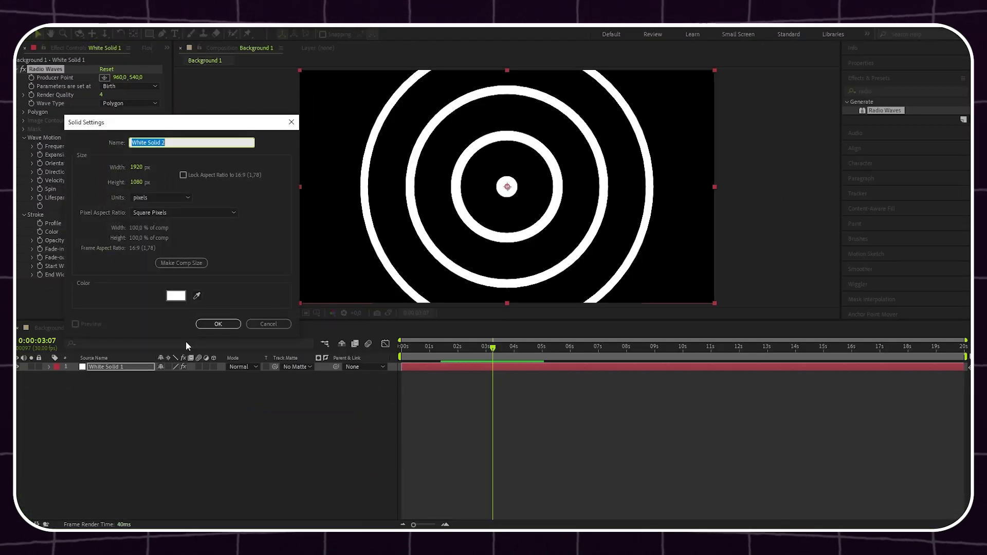
left_click(174, 293)
left_click_drag(263, 229, 265, 222)
left_click(241, 178)
left_click(337, 173)
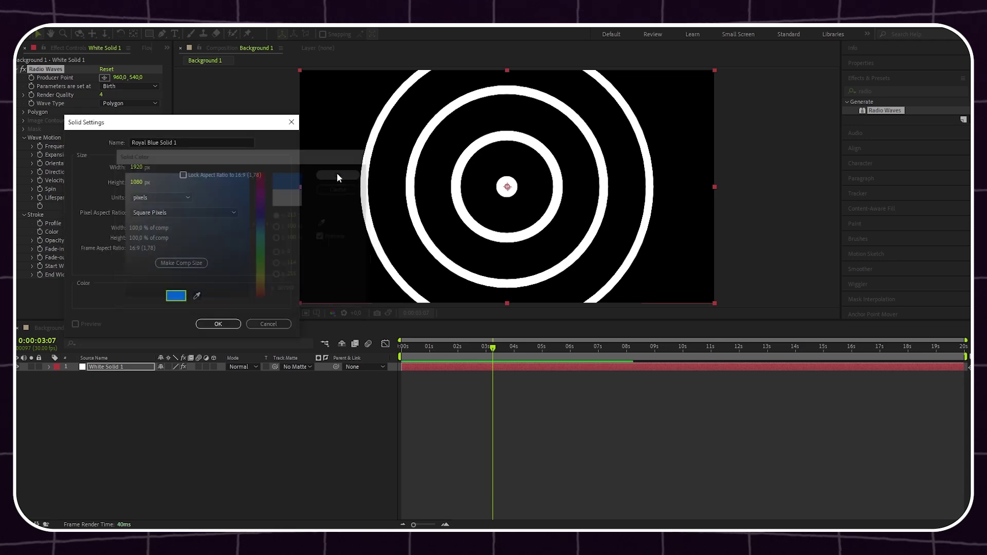
left_click(220, 324)
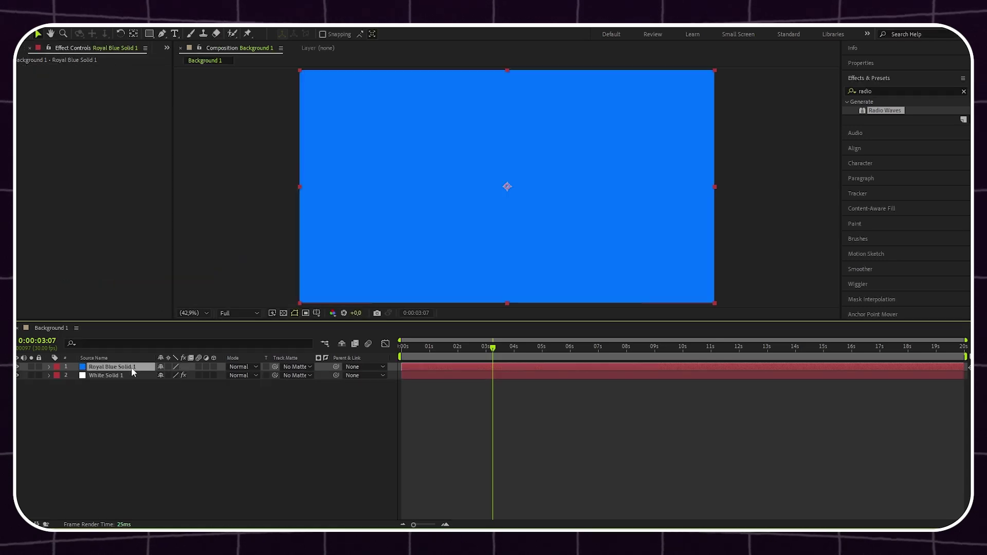
left_click_drag(131, 367, 112, 387)
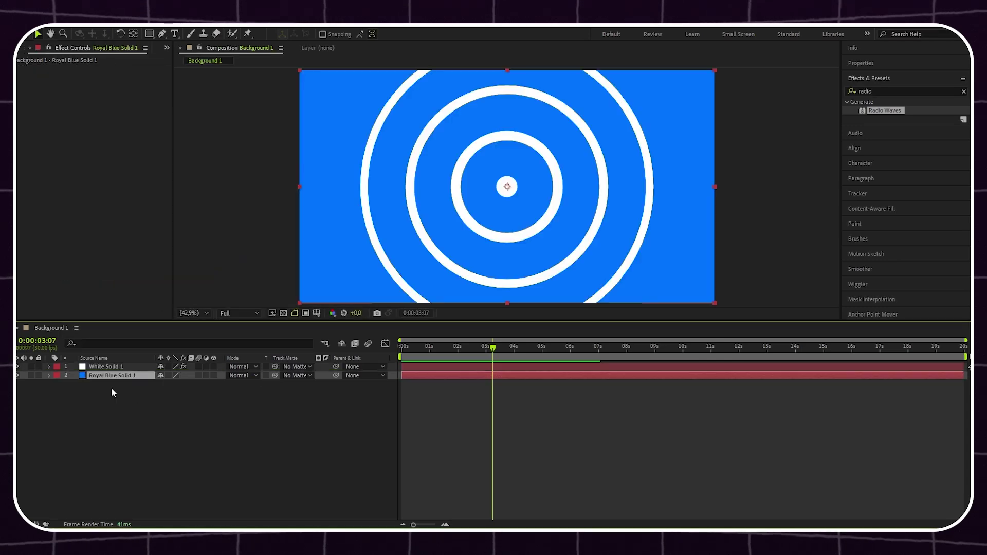
- Find the Turbulent Displace effect and apply it to the white solid layer
left_click(135, 366)
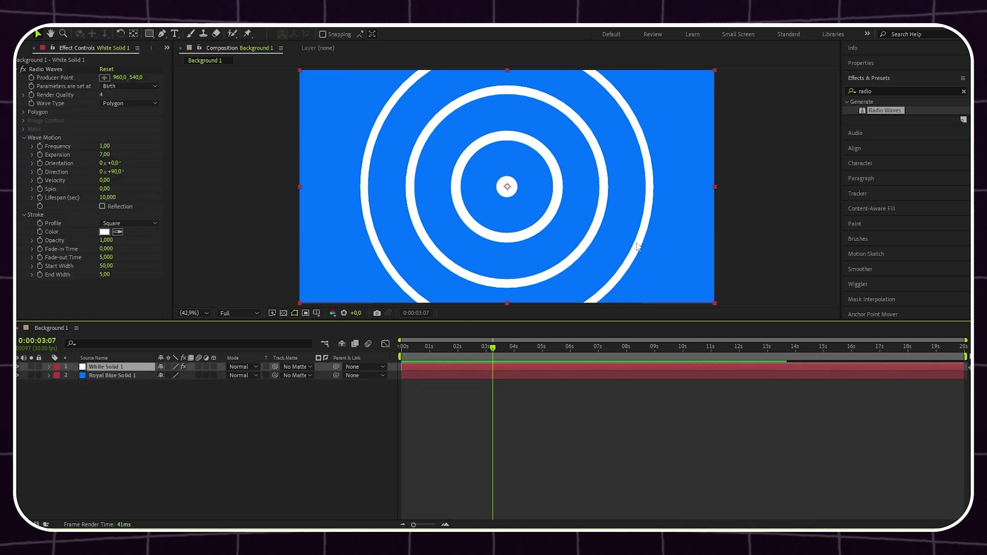
left_click(964, 91)
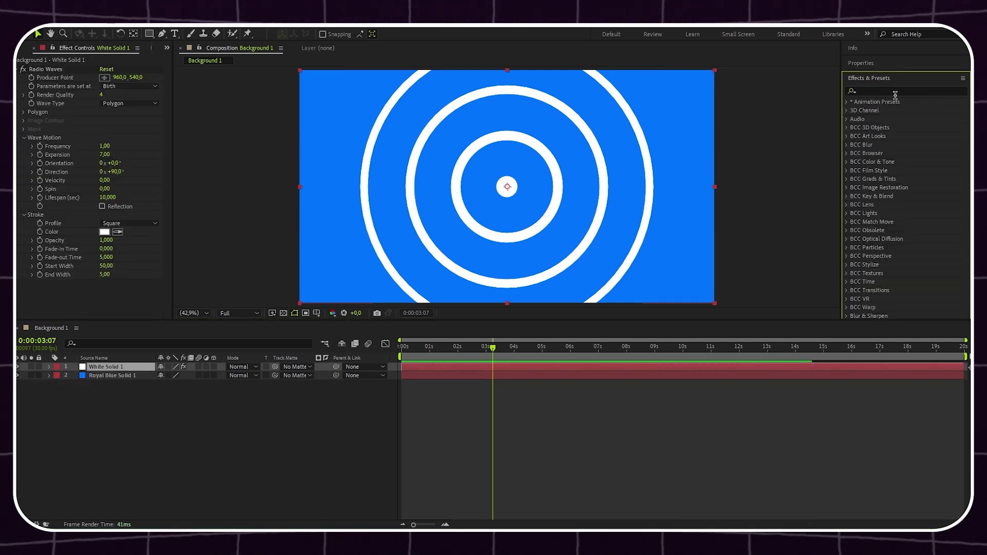
left_click(895, 93)
type("turbul")
double_click(893, 127)
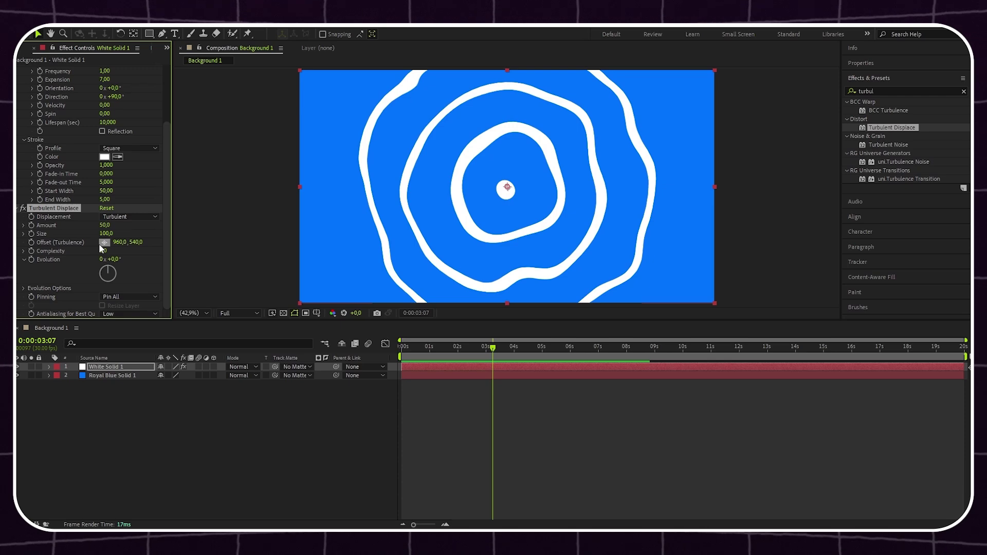
- Find the Drop Shadow effect and apply it to the white solid layer
left_click(895, 90)
key("BackSpace")
key("BackSpace")
key("BackSpace")
key("BackSpace")
key("BackSpace")
type("drop sh")
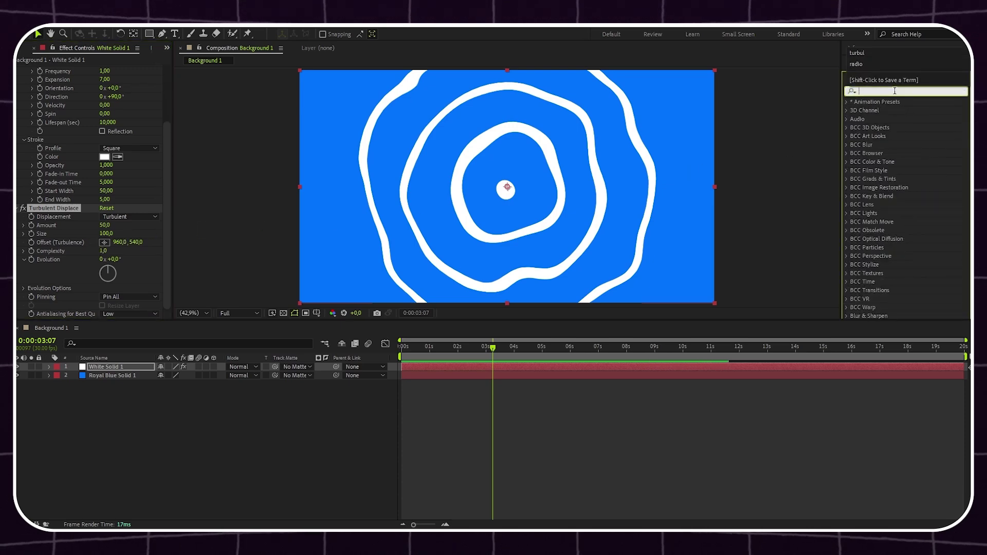
left_click_drag(895, 154, 127, 370)
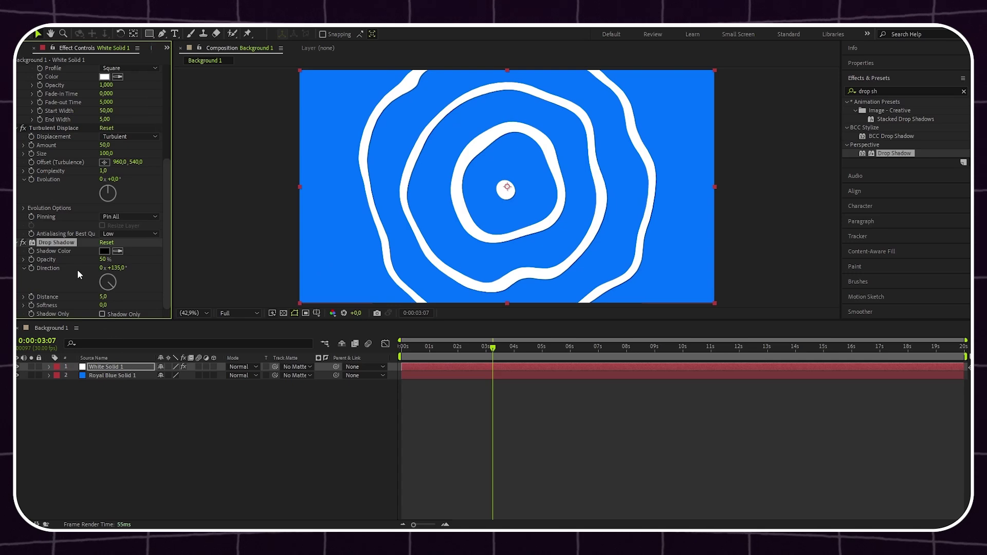
- Set the drop shadow's opacity to 80% and its color to dark blue
left_click(104, 260)
type("80")
key("Return")
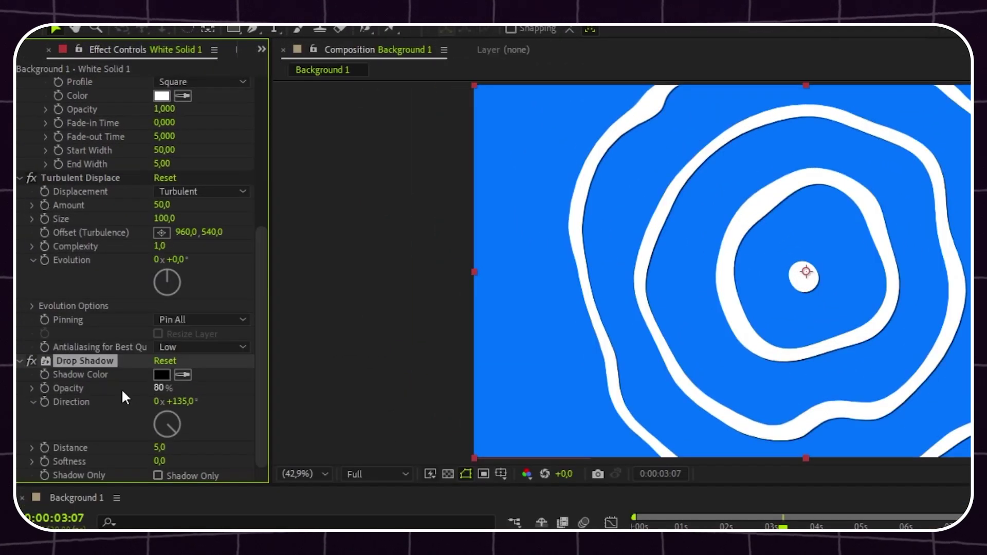
left_click(161, 374)
left_click_drag(413, 323, 421, 344)
left_click(534, 252)
- Set the drop shadow's distance to 10 and softness to 15, and preview the animation from the start
left_click(161, 448)
type("10")
key("Return")
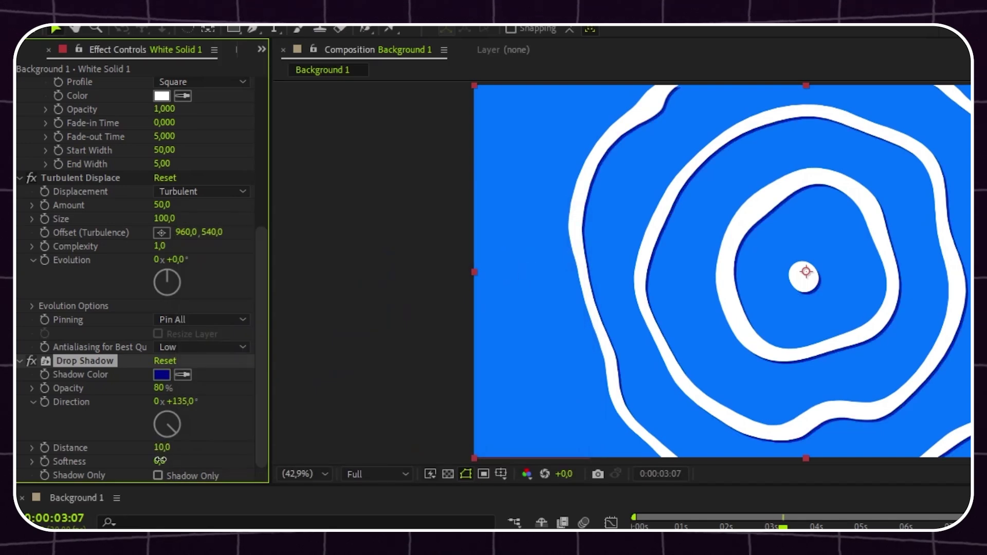
left_click(160, 459)
type("15")
key("Return")
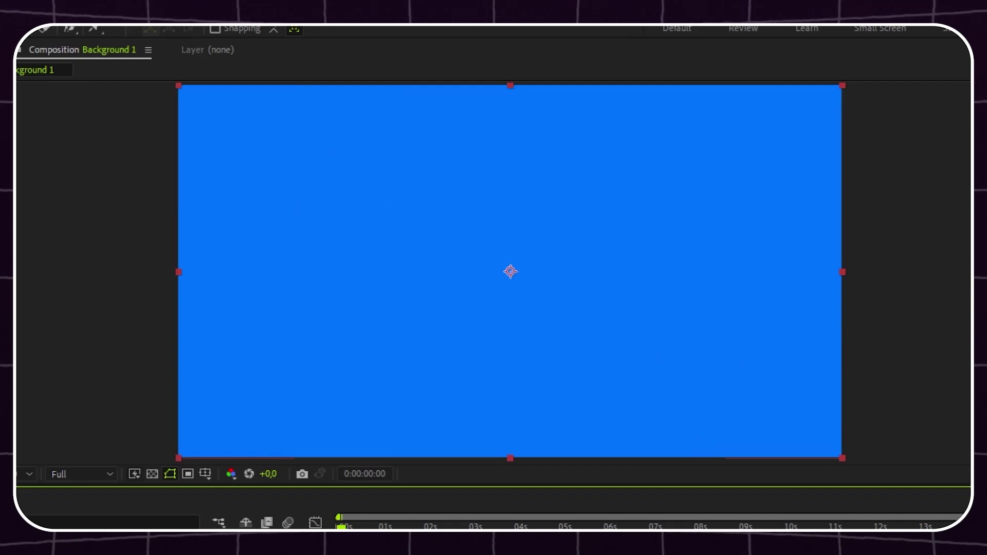
key("space")
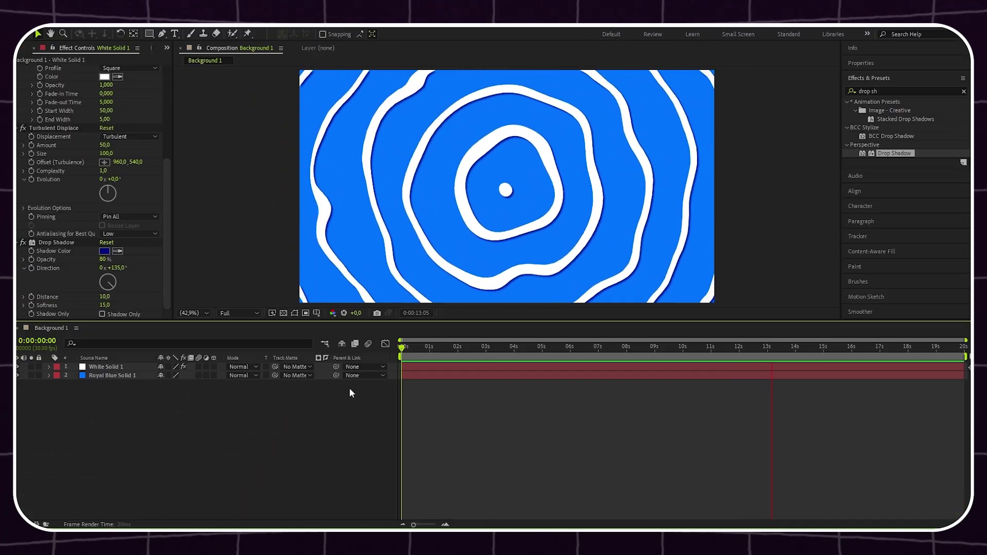
key("space")
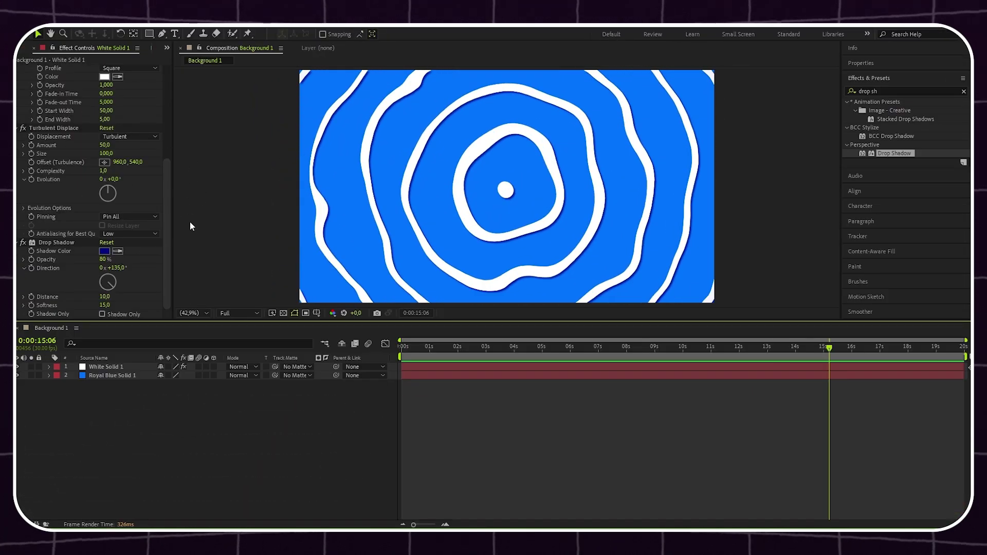
- Create a second composition named Background 2 at 1920x1080, 30 fps, lasting 20 seconds
left_click(22, 47)
right_click(72, 186)
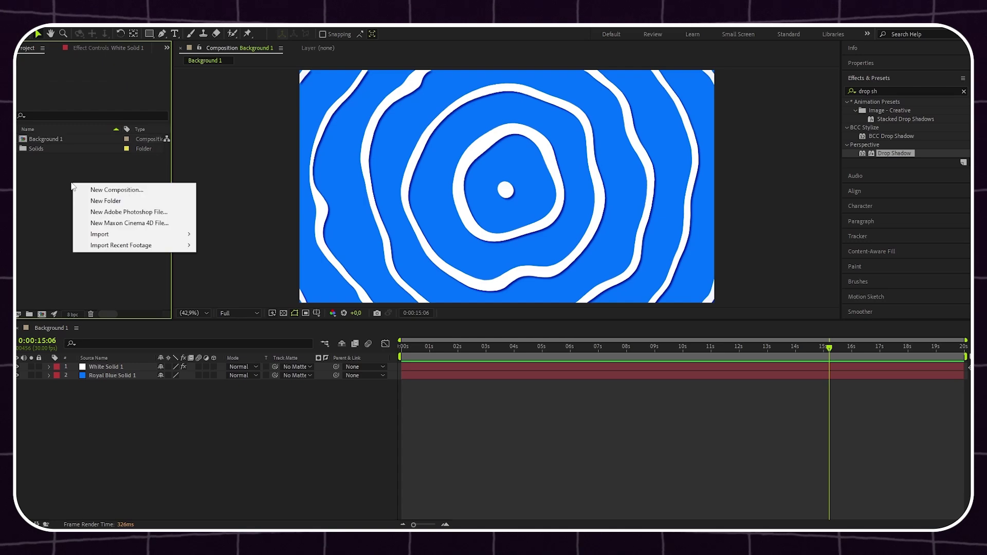
left_click(102, 190)
key("BackSpace")
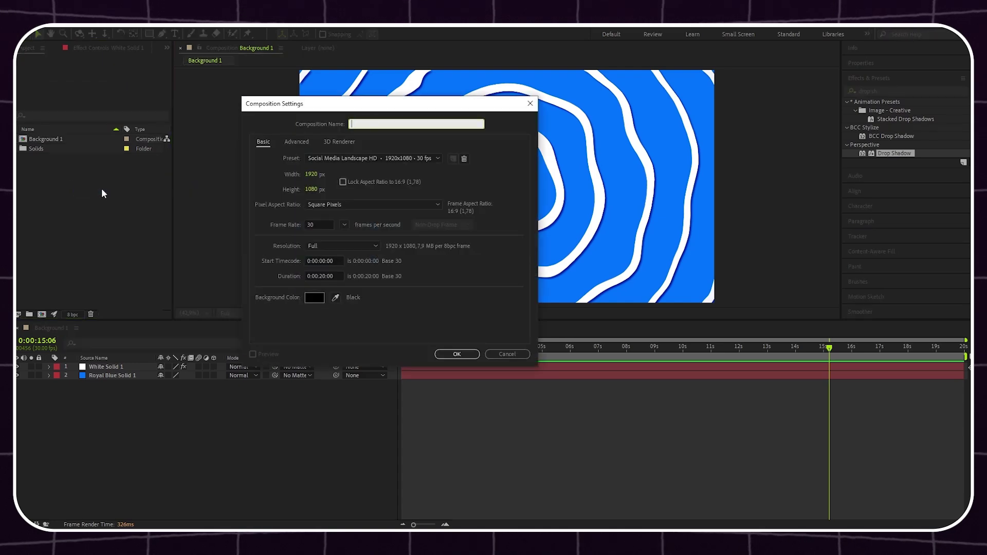
type("Background 2")
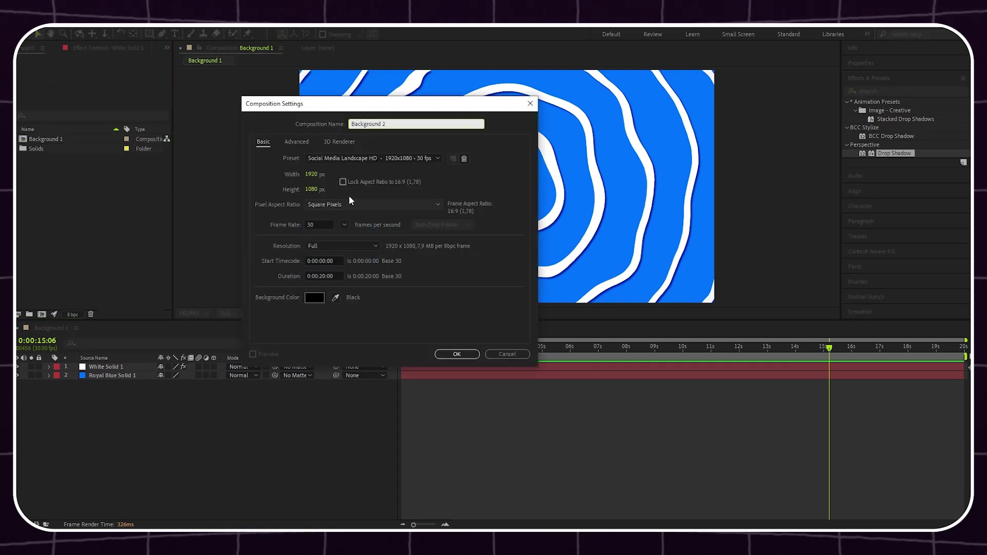
left_click(445, 354)
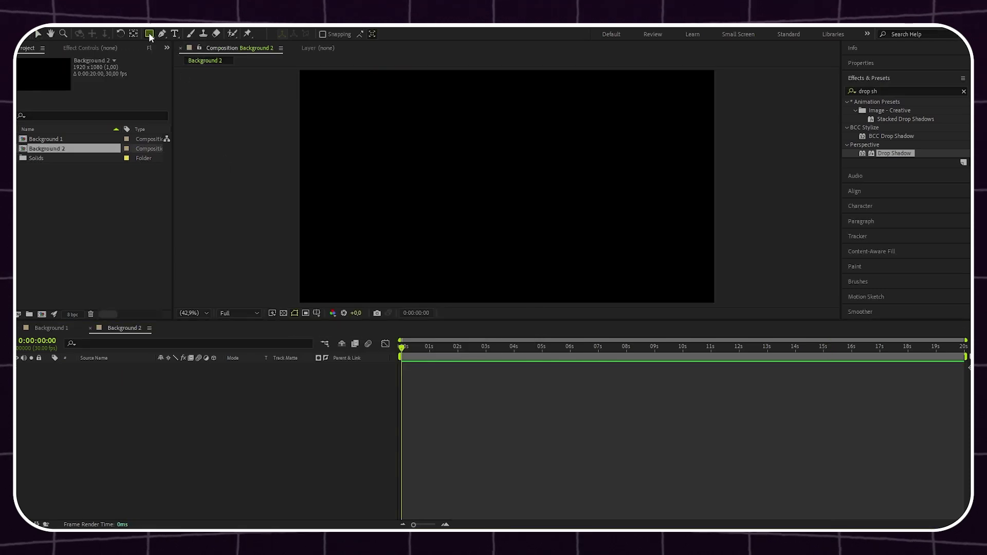
- Draw a rounded rectangle about 499 by 240 px near the frame's middle and center it horizontally in the composition
left_click_drag(149, 32, 206, 44)
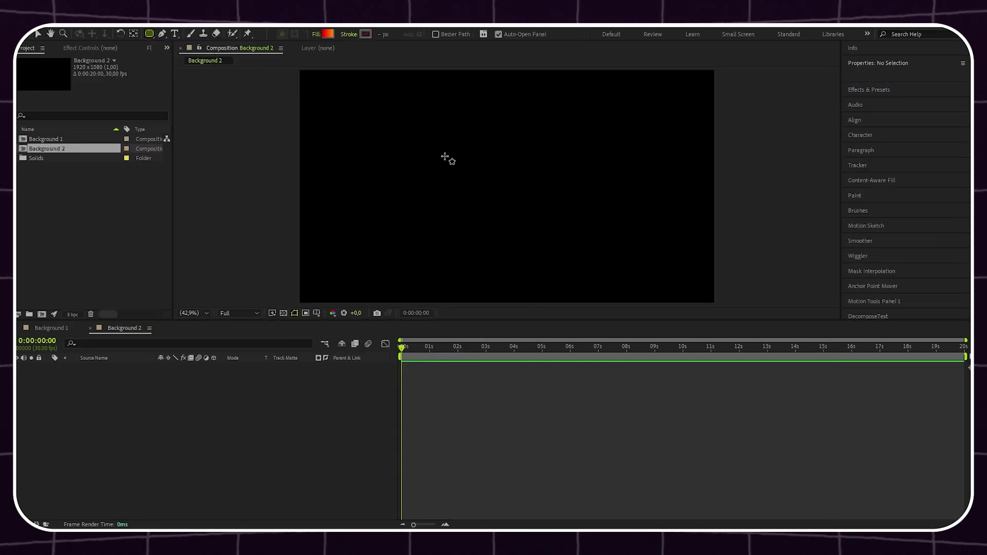
left_click_drag(447, 156, 562, 211)
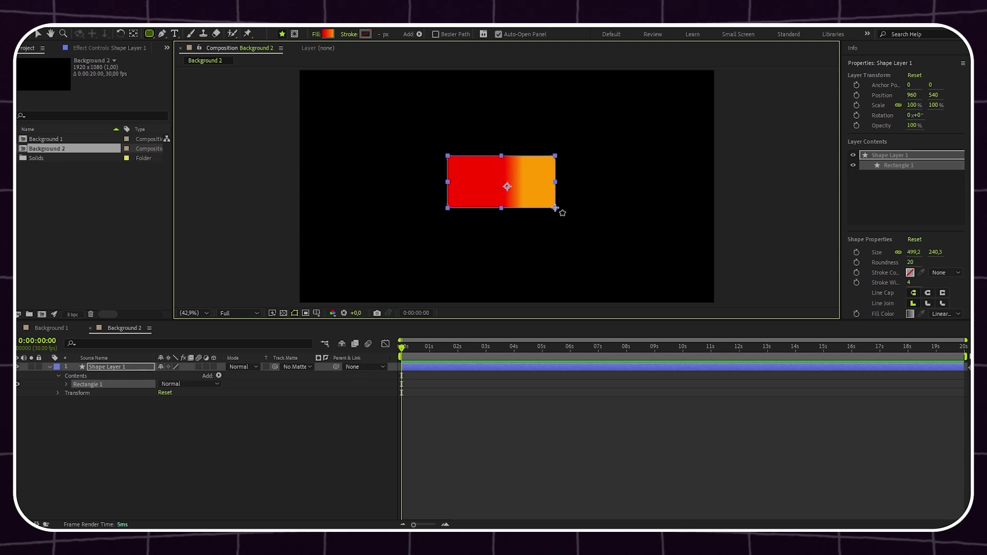
left_click(855, 164)
left_click(869, 133)
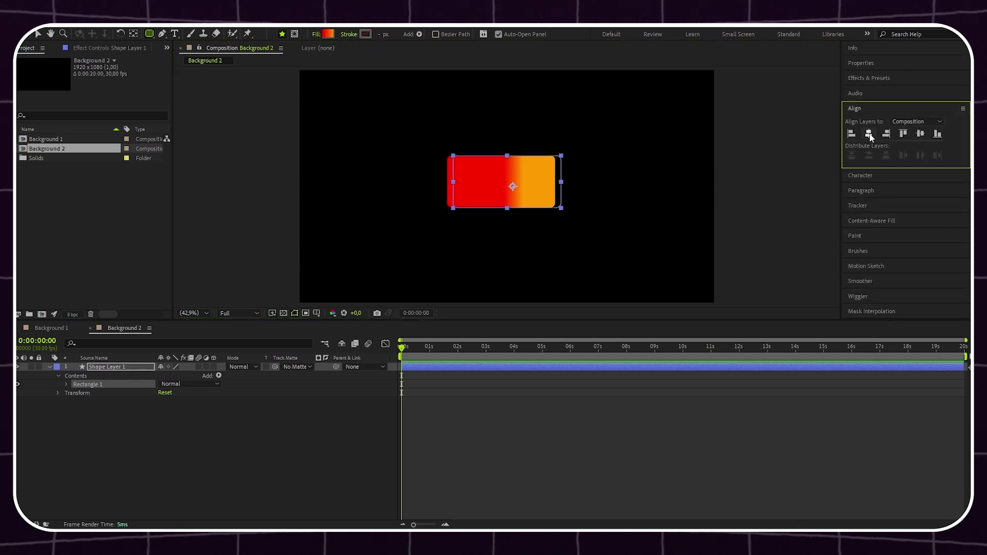
- Center the rounded rectangle vertically in the composition and move its anchor point to the middle of the shape
left_click(921, 135)
scroll(899, 159, "down", 2)
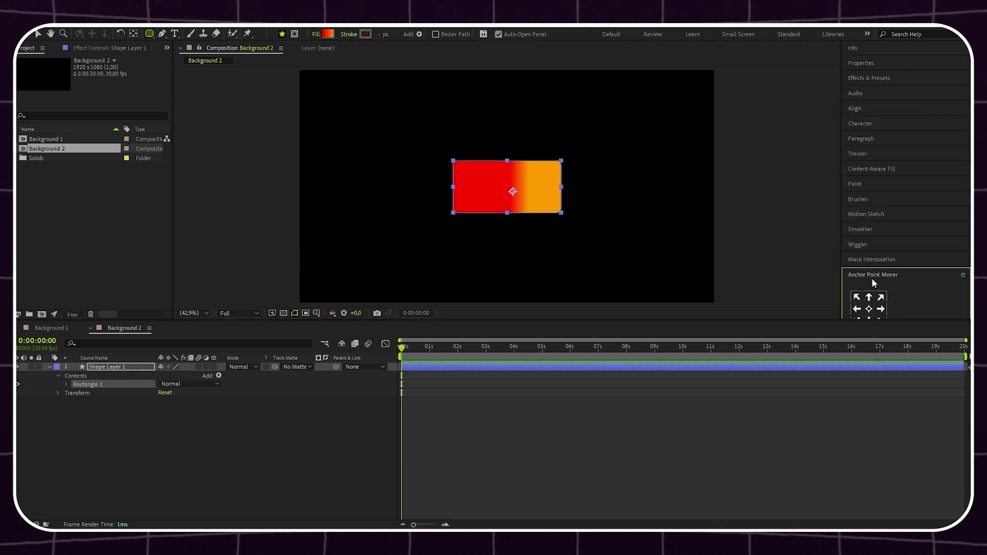
left_click(872, 278)
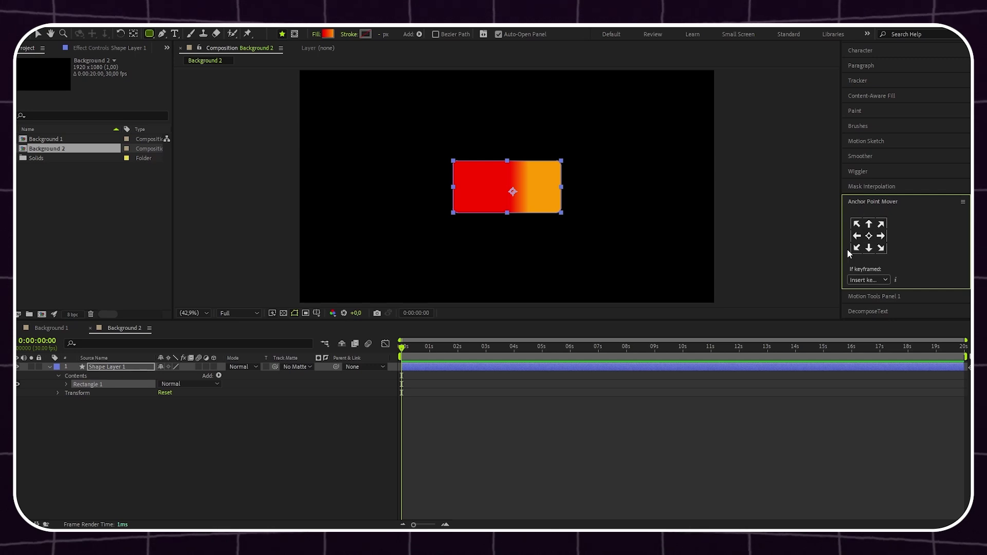
left_click(134, 34)
left_click_drag(512, 191, 508, 194)
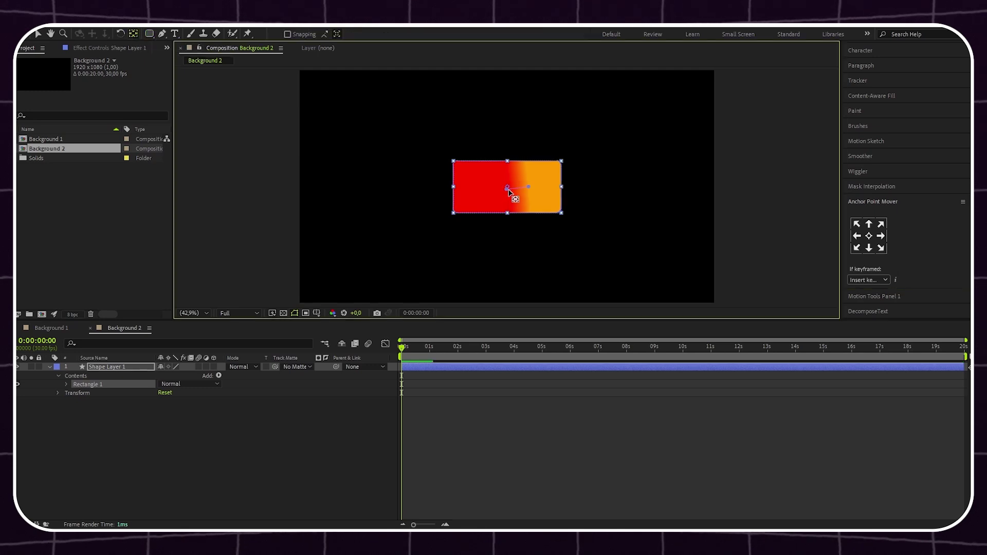
left_click(869, 236)
left_click(870, 237)
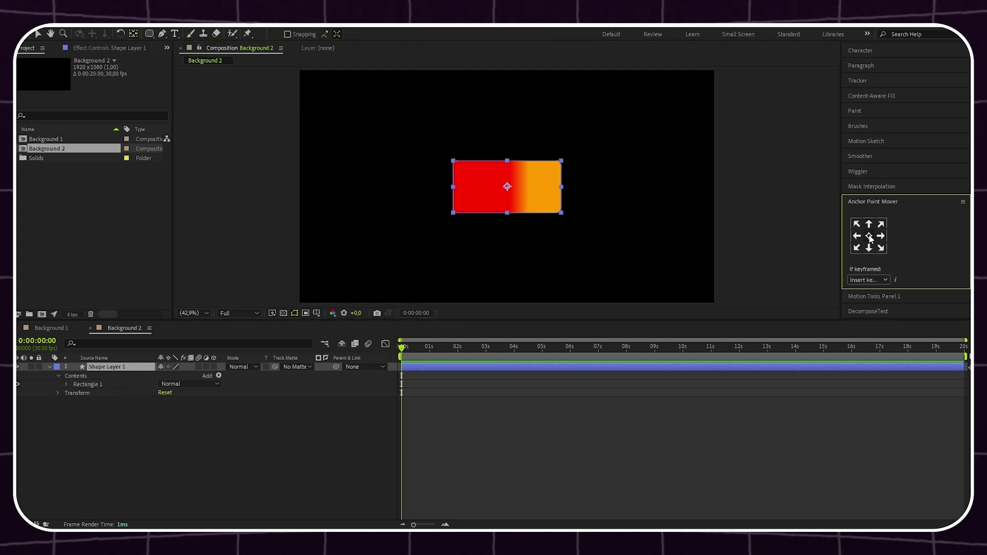
left_click(874, 201)
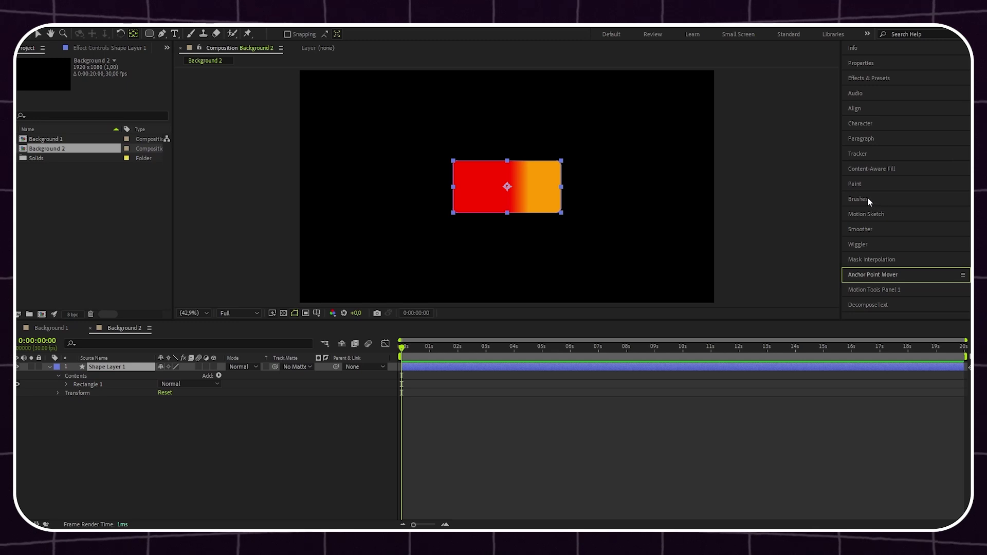
- Stretch the rectangle's red-to-orange linear gradient horizontally so that its two end points lie beyond the shape's left and right edges
left_click(38, 34)
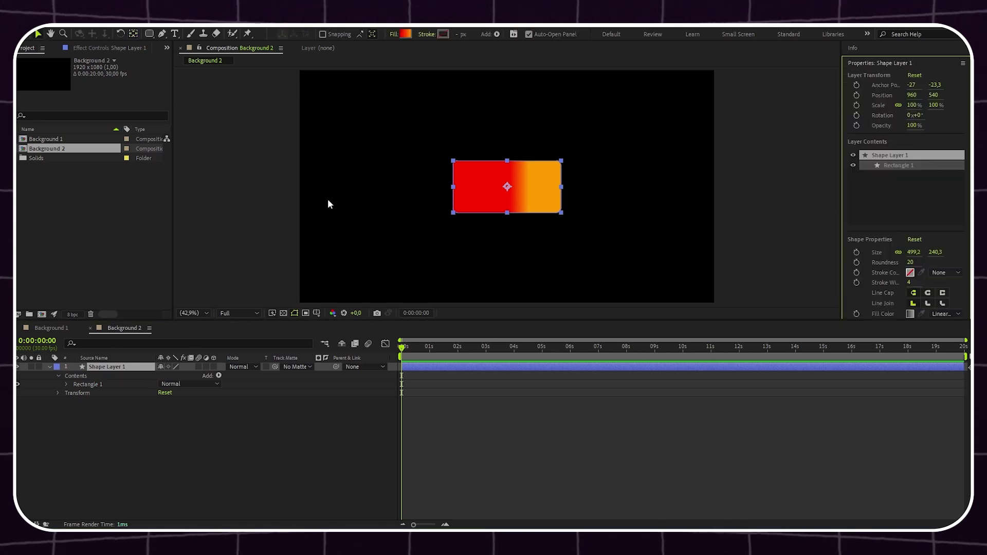
left_click(405, 34)
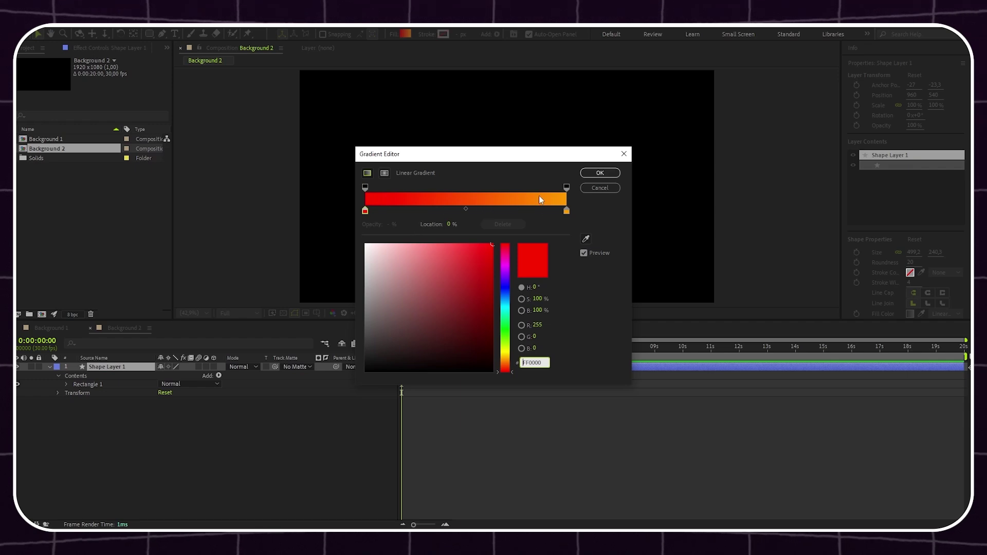
left_click(599, 173)
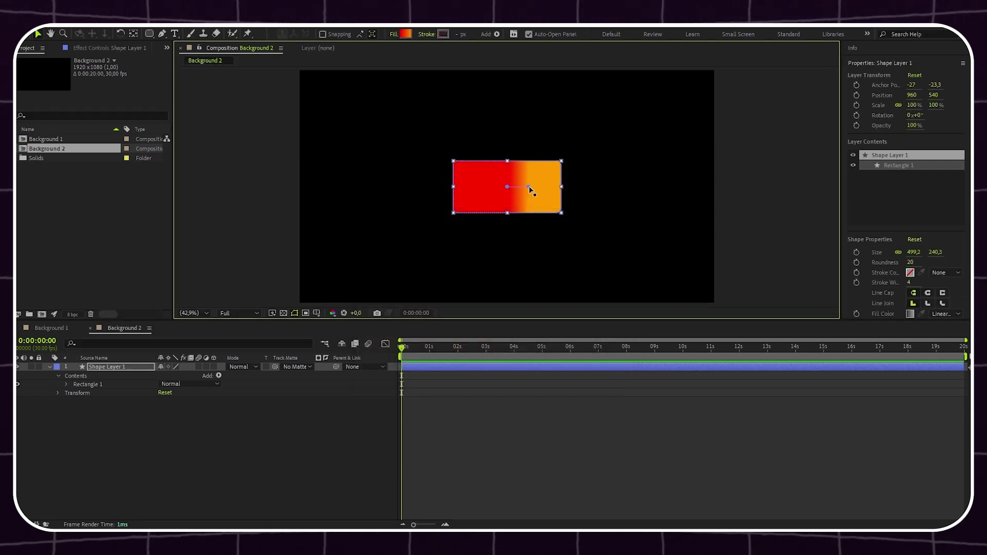
left_click_drag(530, 188, 421, 186)
left_click_drag(572, 187, 587, 187)
left_click_drag(421, 188, 409, 188)
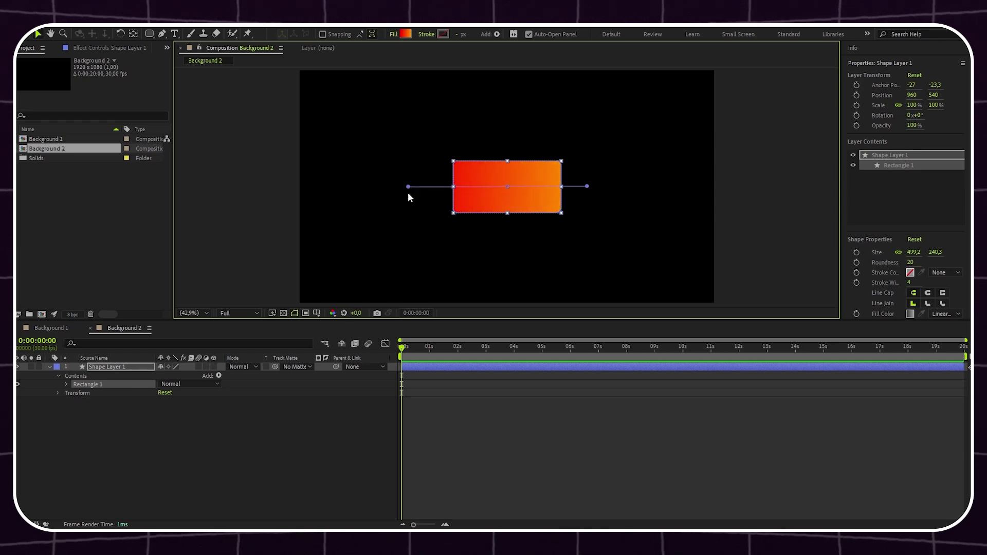
- Set the roundness of the rectangle path to 150
left_click(66, 384)
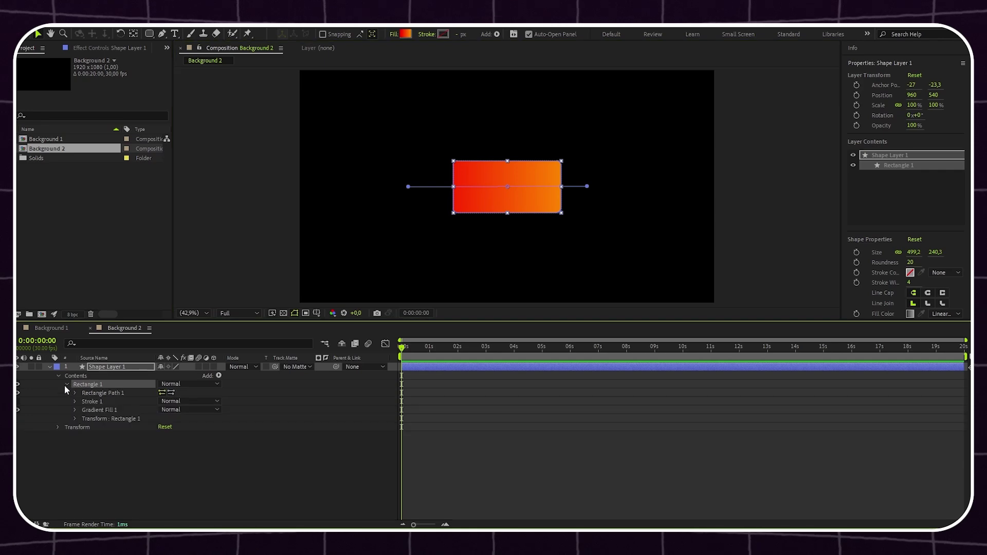
left_click(76, 393)
left_click(163, 417)
type("150")
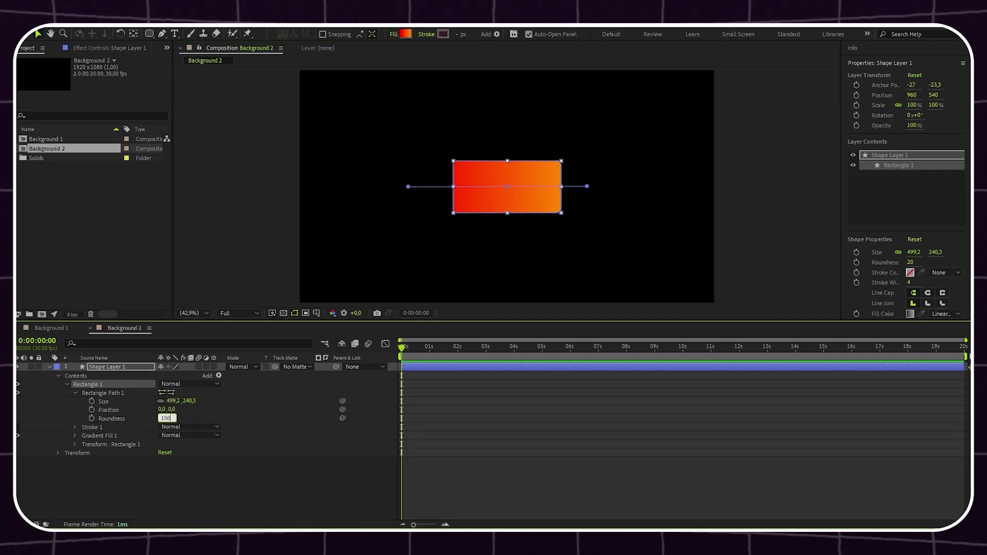
key("Return")
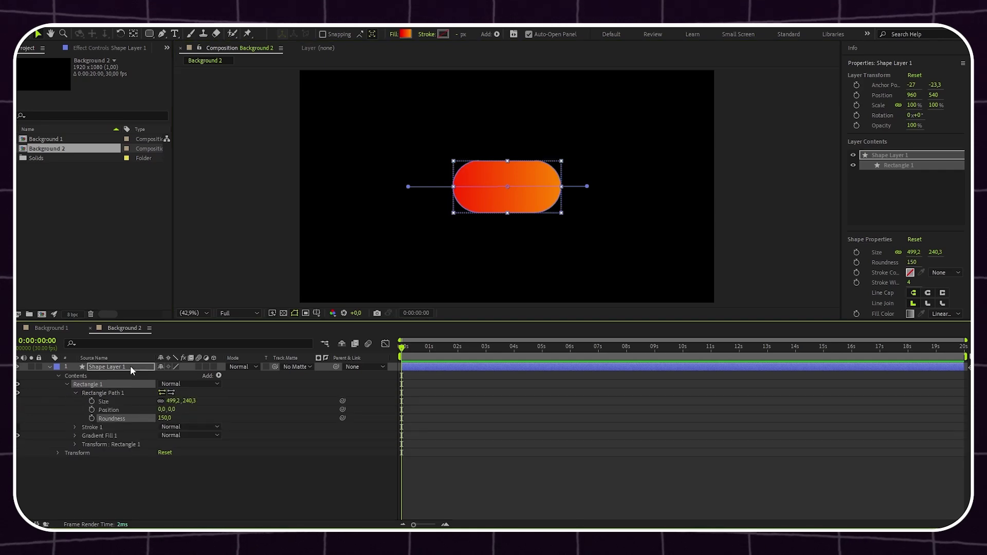
- Add the expression wiggle(0.2,50) to the rotation of Shape Layer 1
left_click(130, 366)
key("r")
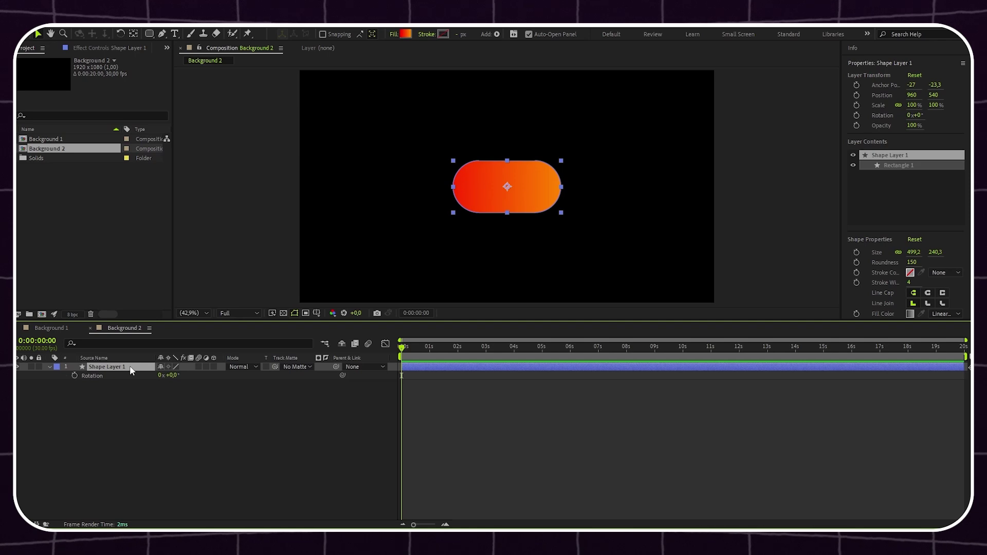
left_click(76, 376, "alt")
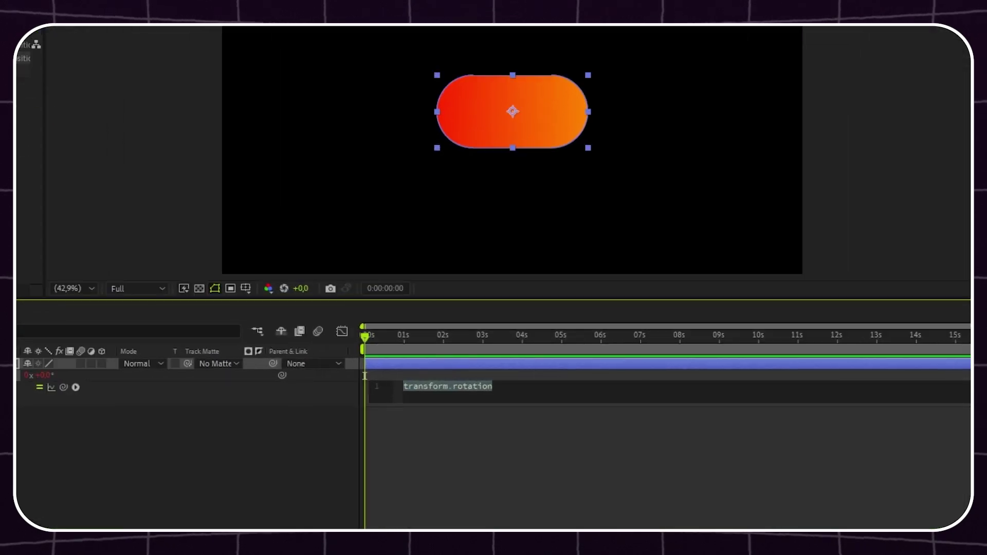
type("wiggle(0.2)")
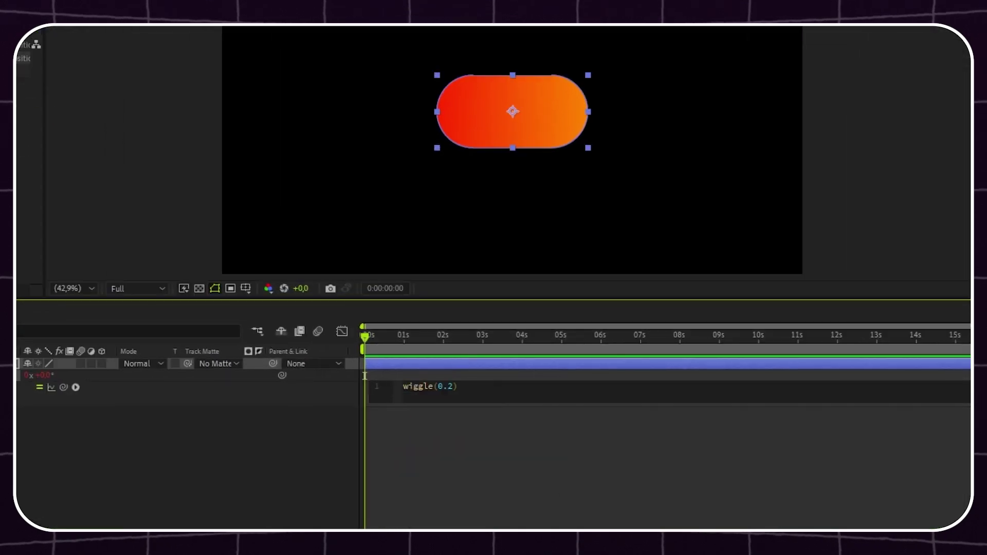
type(",50")
left_click(297, 411)
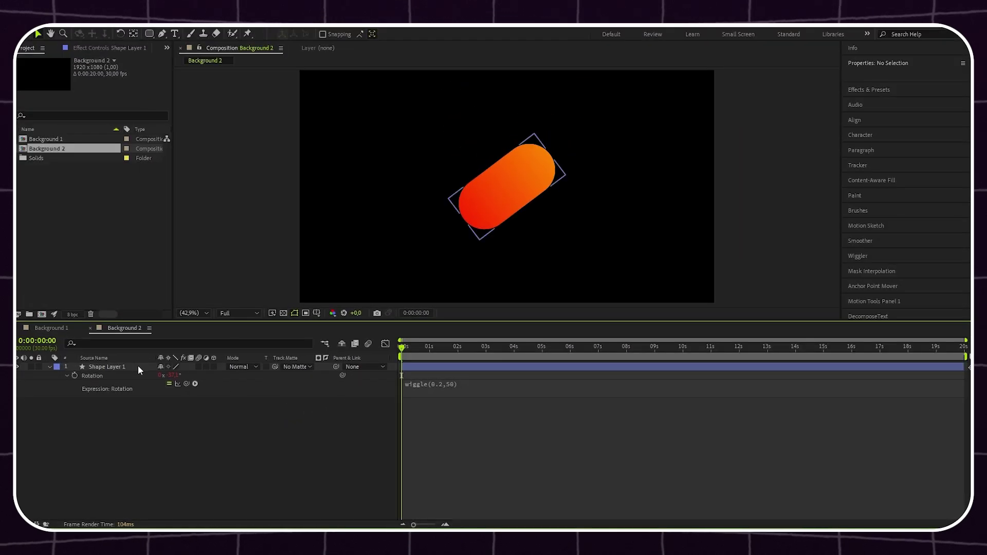
- Duplicate Shape Layer 1 and place the copy below the original in the layer order
left_click(132, 369)
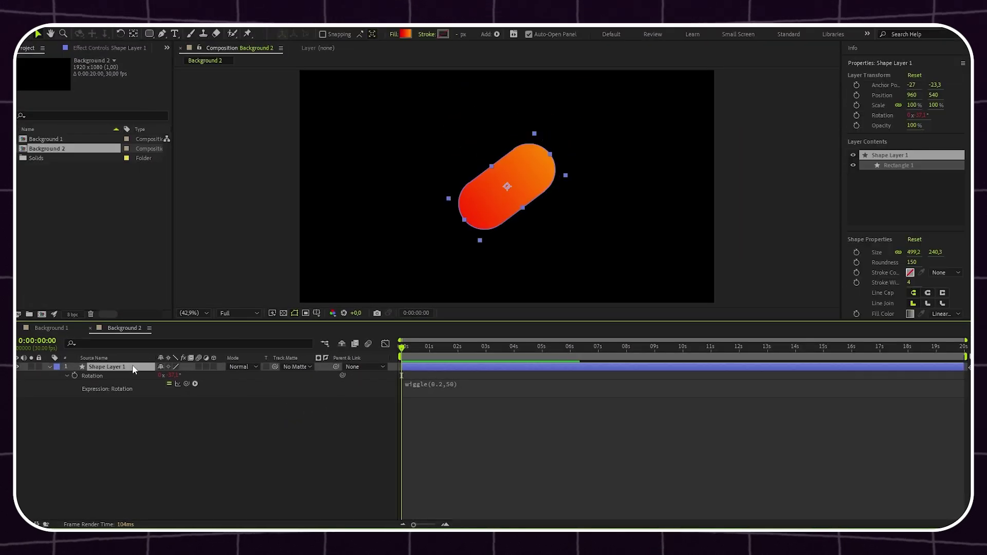
key("ctrl+d")
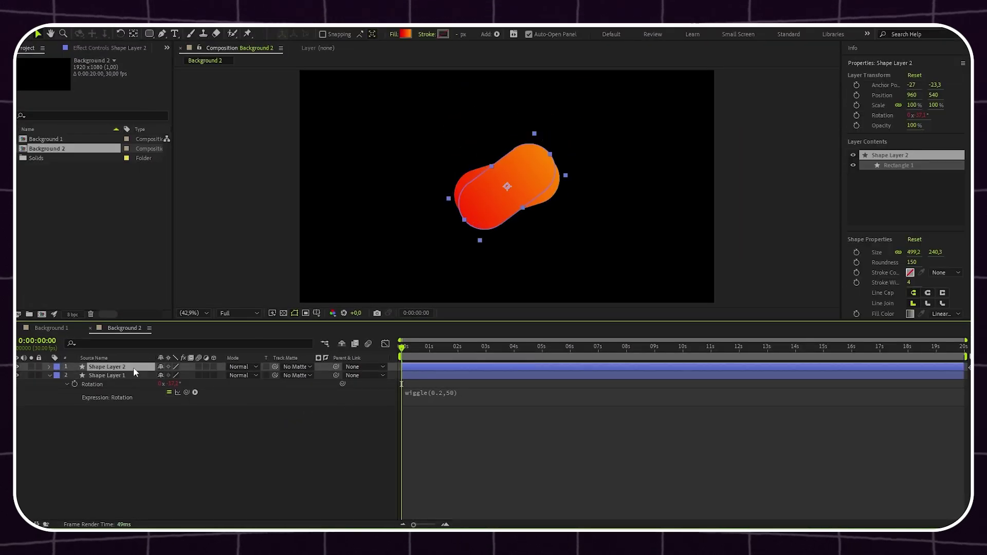
left_click_drag(137, 366, 135, 412)
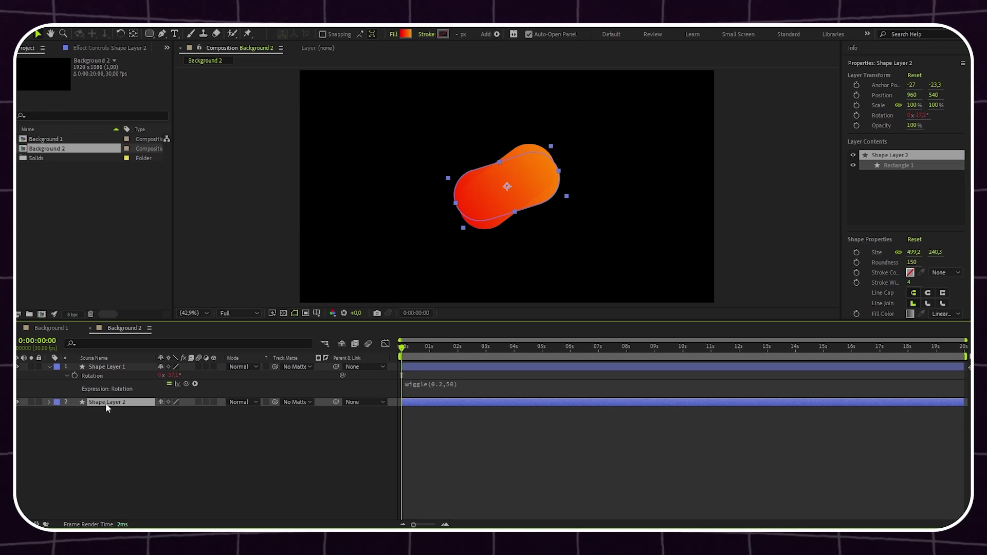
- Replace the rotation expression of Shape Layer 2 with thisComp.layer(index-1).transform.rotation.valueAtTime(time-1)
key("r")
left_click(66, 411)
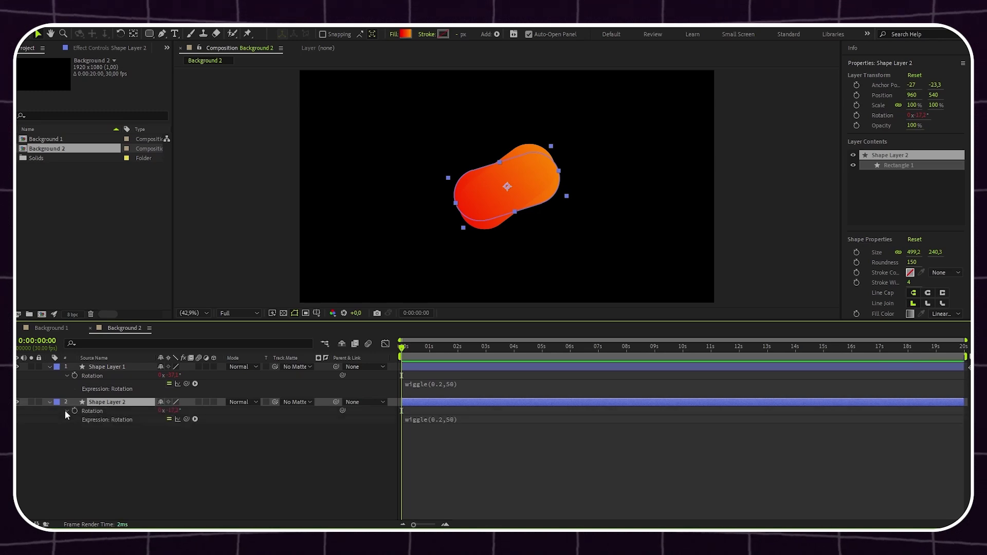
left_click(466, 419)
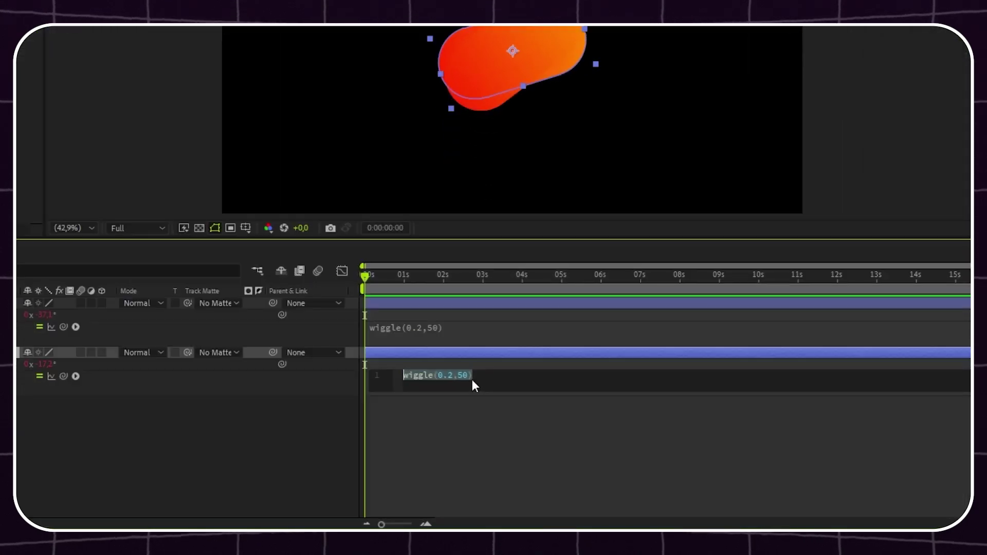
key("BackSpace")
type("thi")
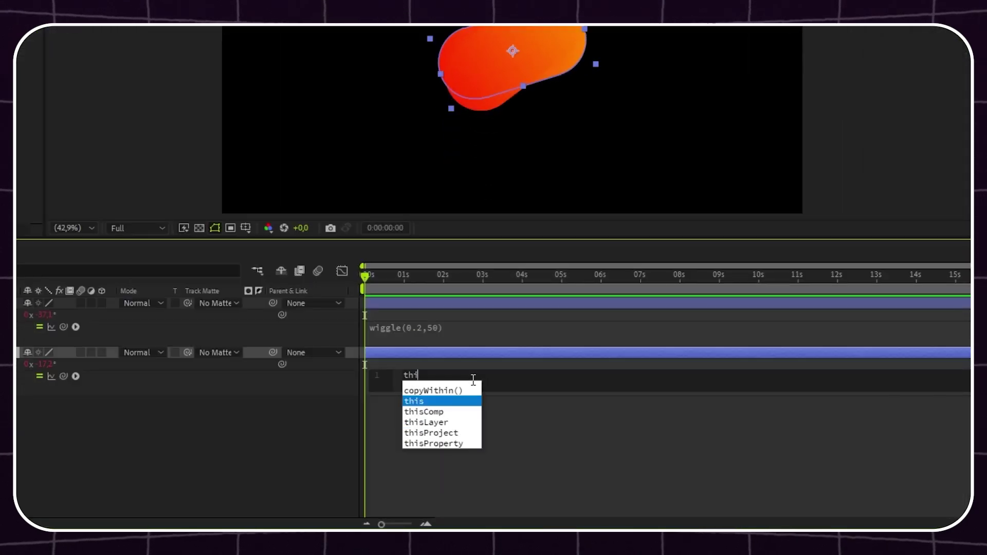
type("sComp.layer(index")
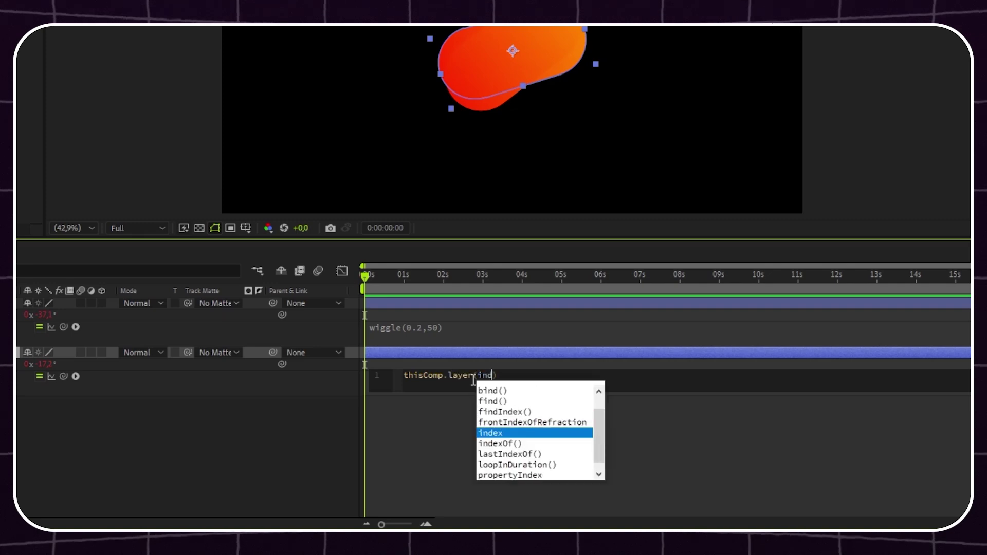
type("-1)")
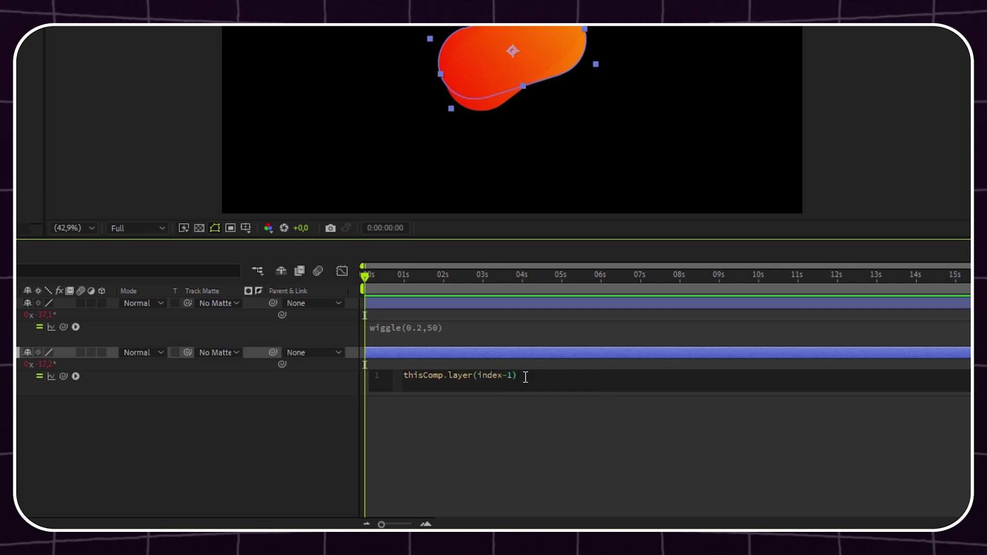
type(".trans")
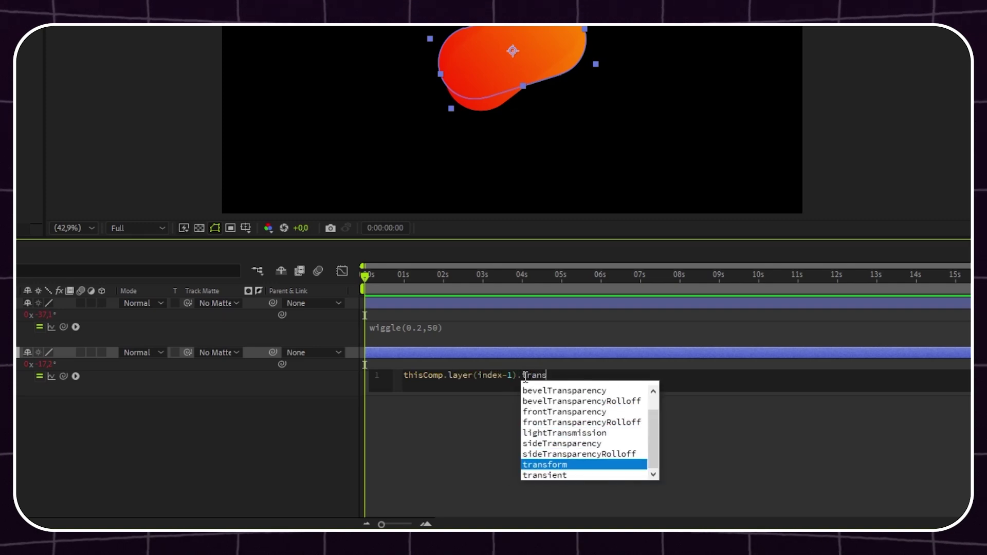
key("Return")
type(".rotation")
key("Return")
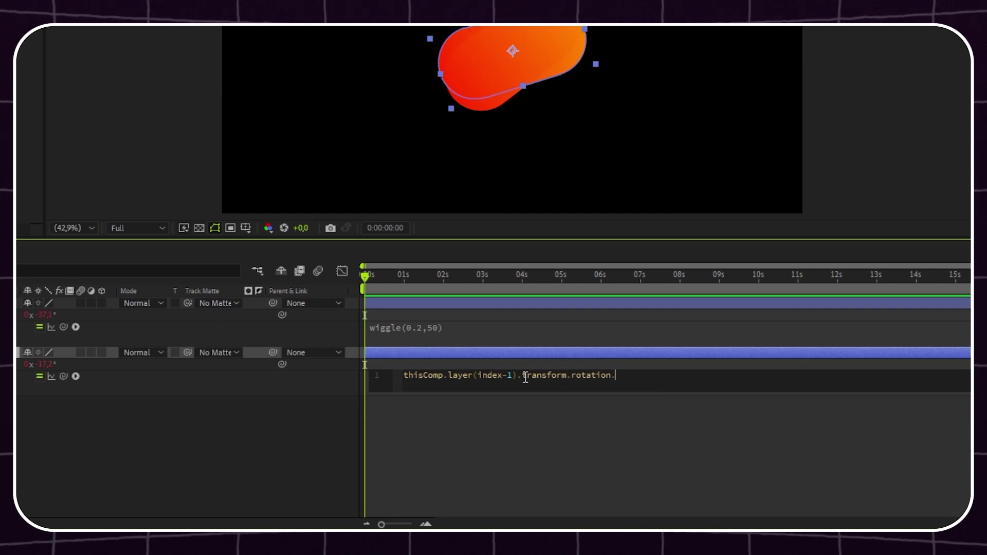
type(".value")
type("AtTime(time")
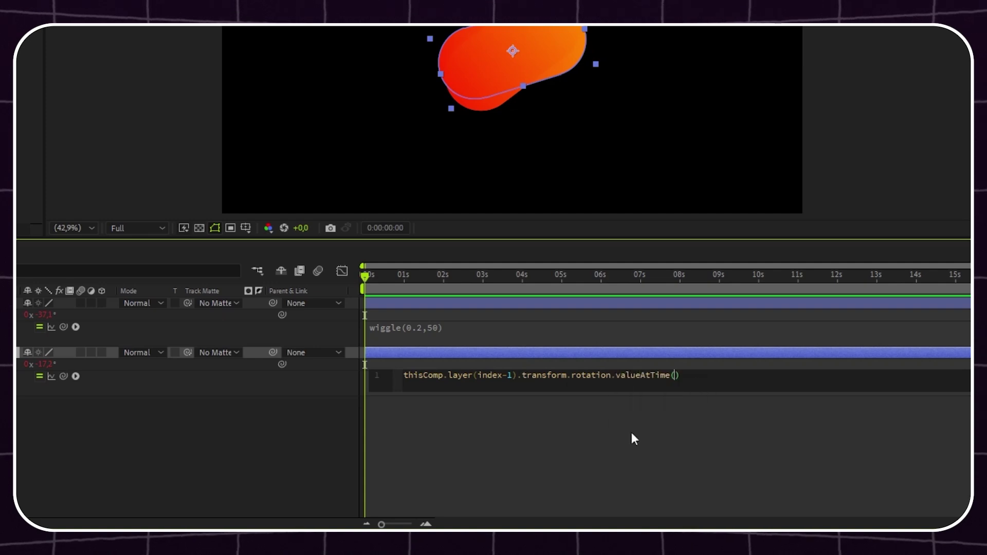
type("-1")
left_click(632, 435)
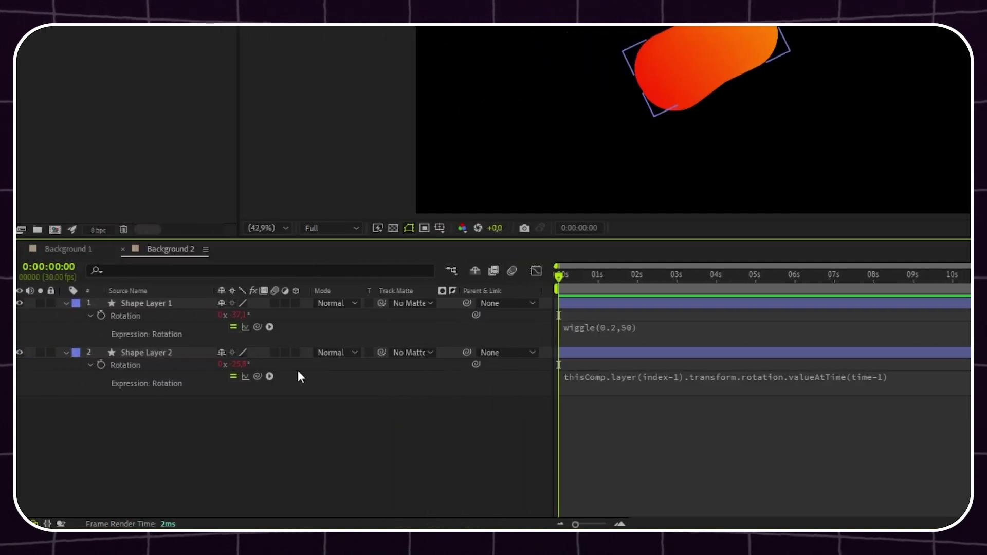
- Add the expression thisComp.layer(index-1).transform.scale + [50,50] to the scale of Shape Layer 2
left_click(179, 352)
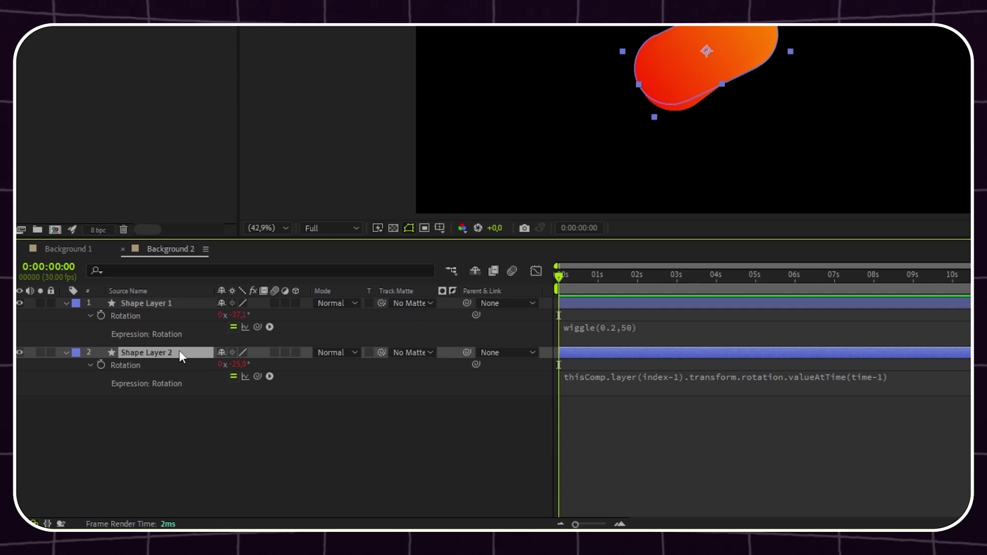
key("s")
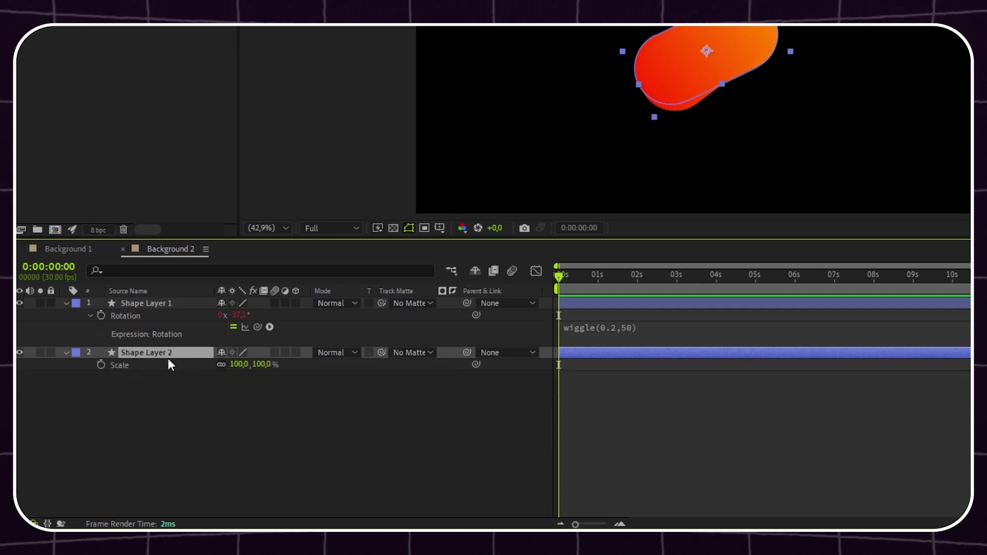
left_click(101, 365, "alt")
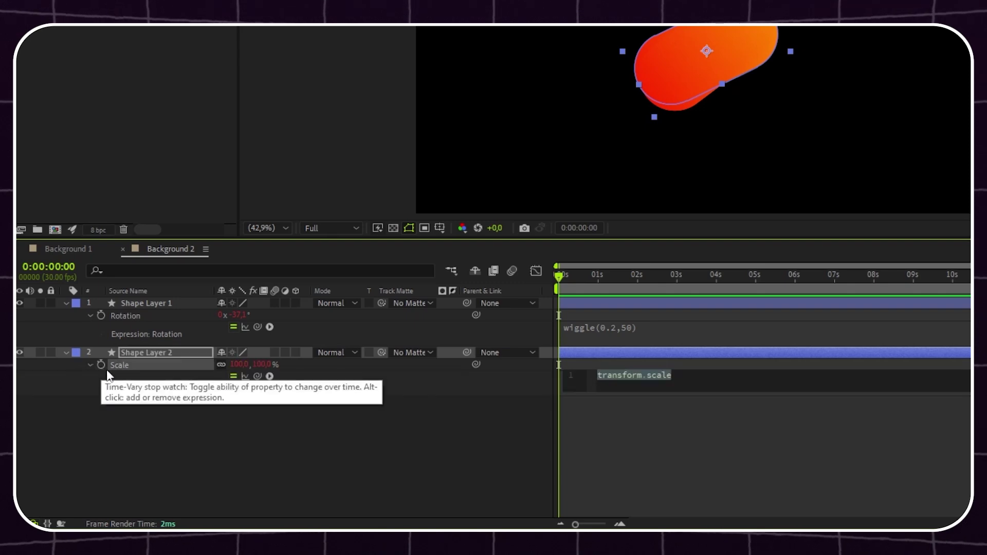
key("BackSpace")
type("thisComp.l")
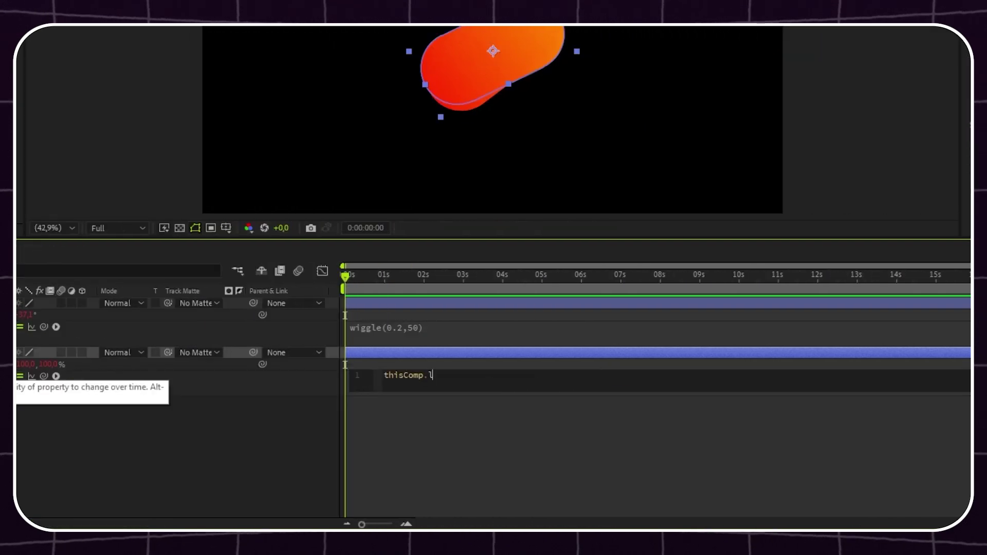
type("ayer(index-1).trans")
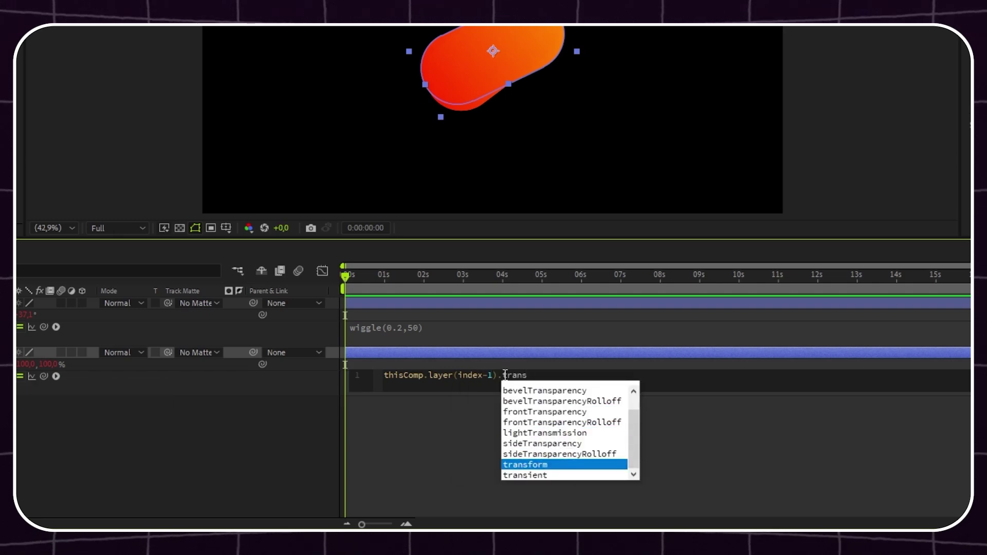
type("form.scale +")
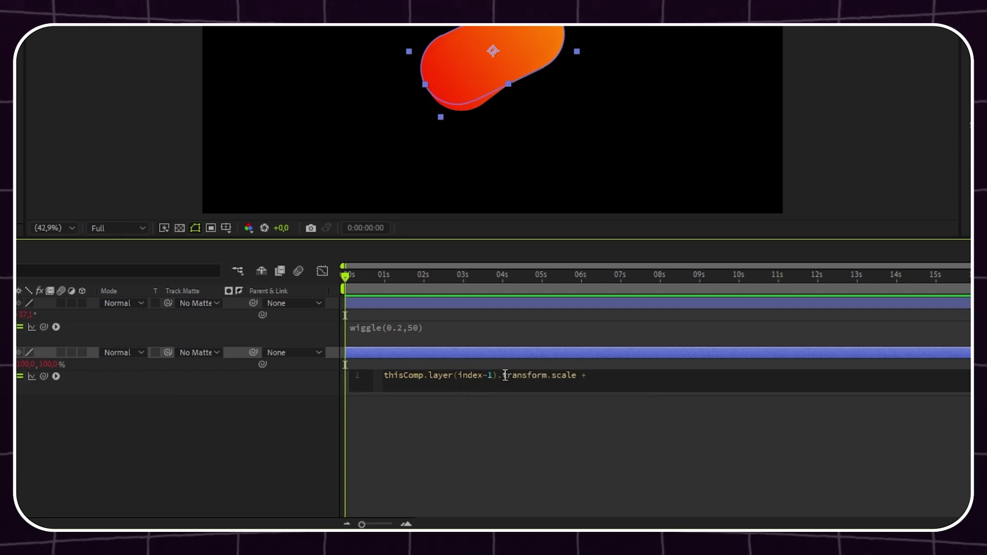
type(" [50,50")
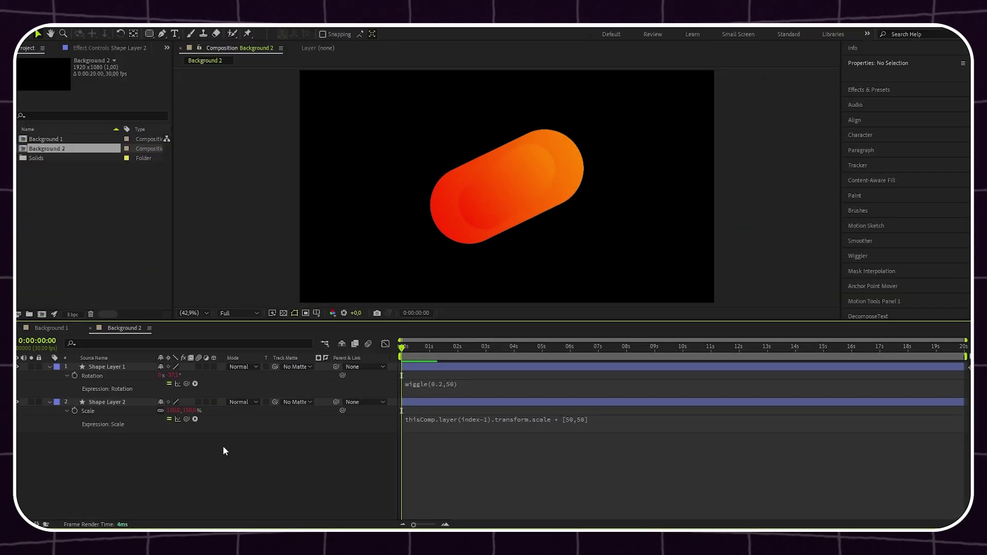
- Duplicate Shape Layer 2 ten times so the growing pills fill the Background 2 frame, and preview the animation
left_click(133, 402)
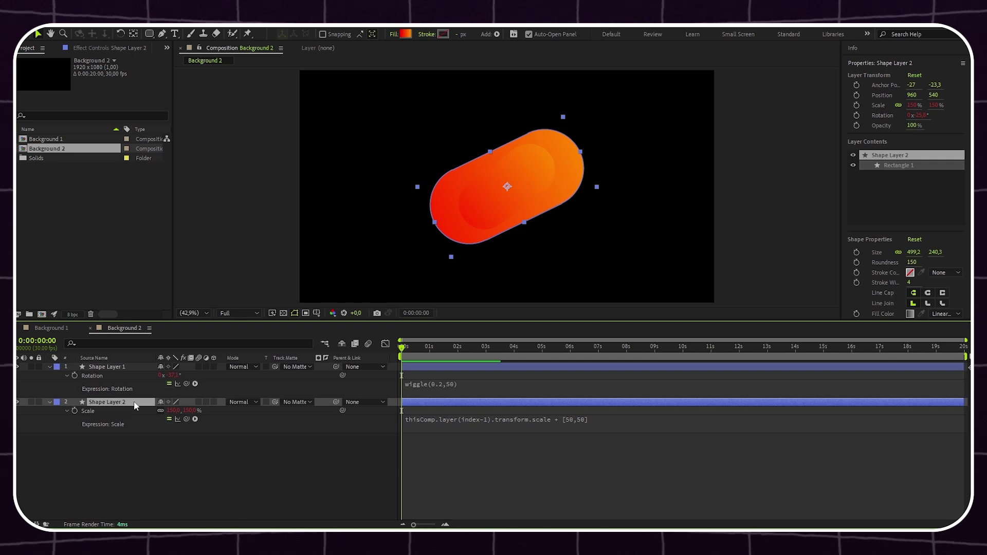
key("ctrl+d")
key("ctrl+d")
key("ctrl+d")
key("ctrl+d")
key("ctrl+d")
key("ctrl+d")
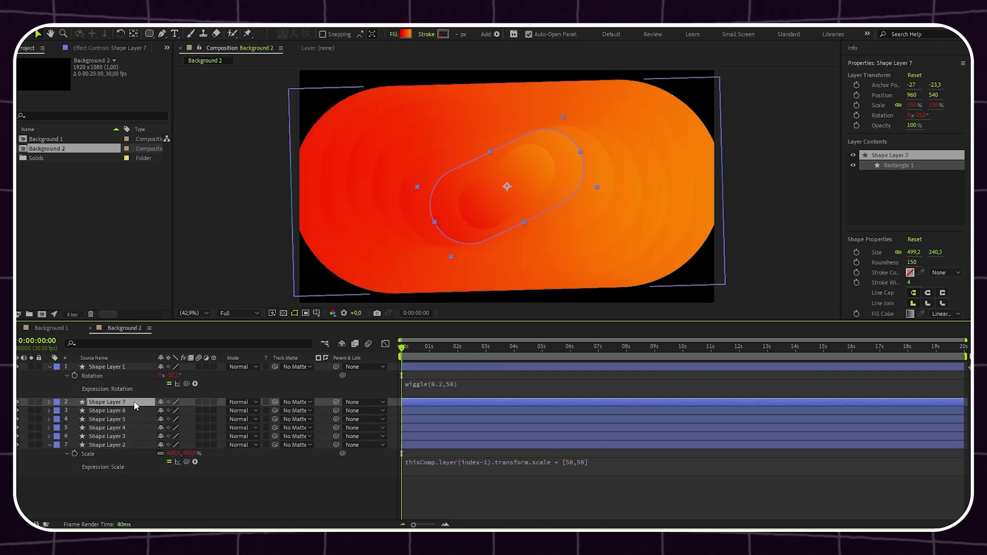
key("ctrl+d")
key("ctrl+d")
key("ctrl+d")
key("ctrl+d")
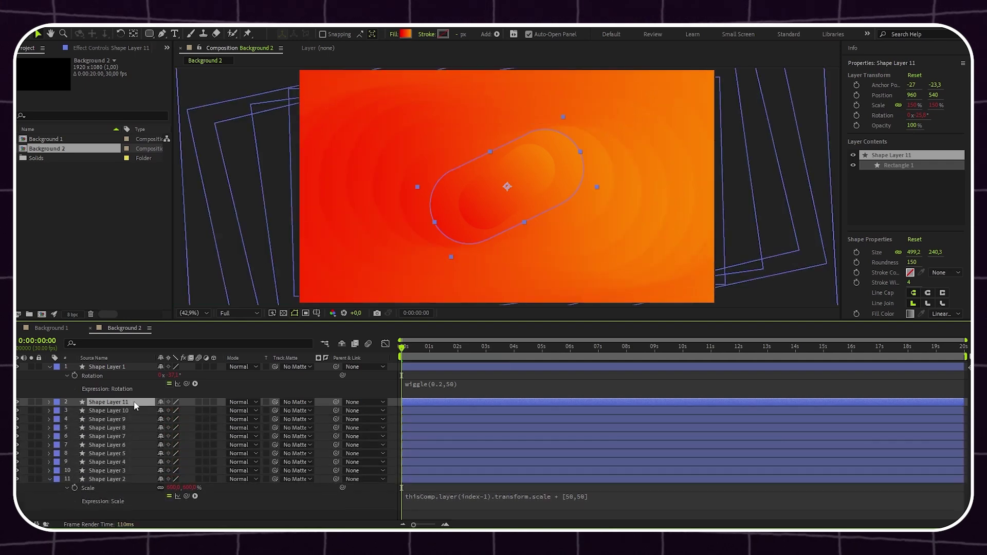
left_click(387, 348)
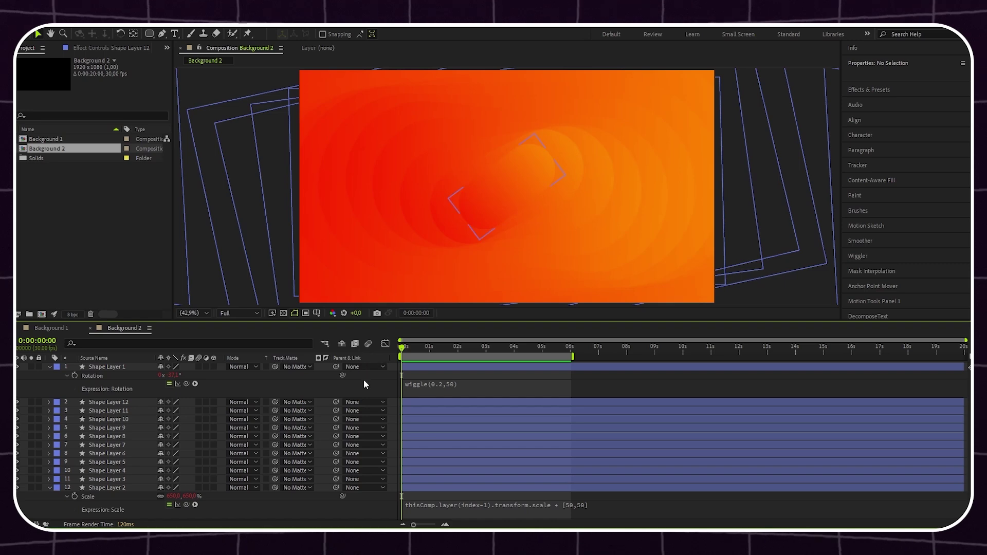
key("space")
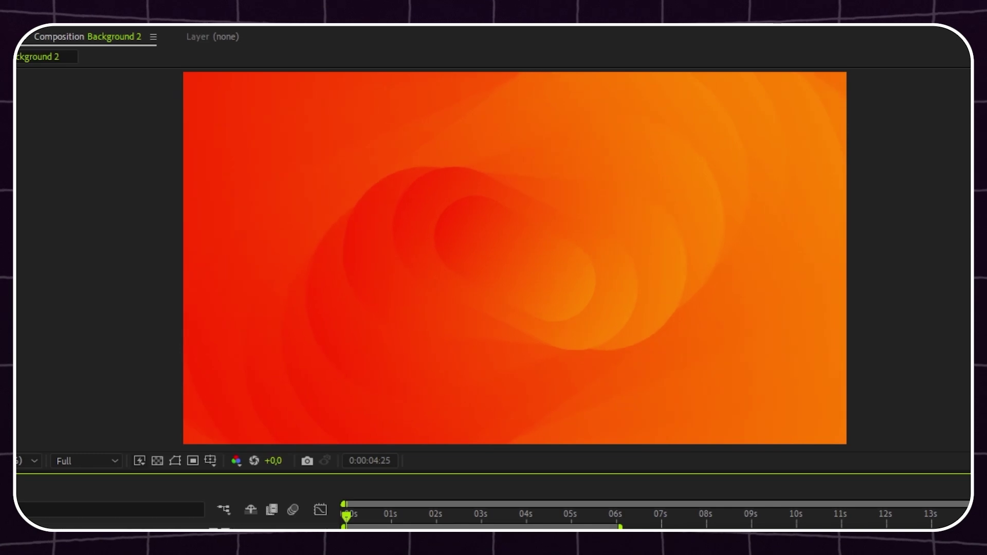
key("space")
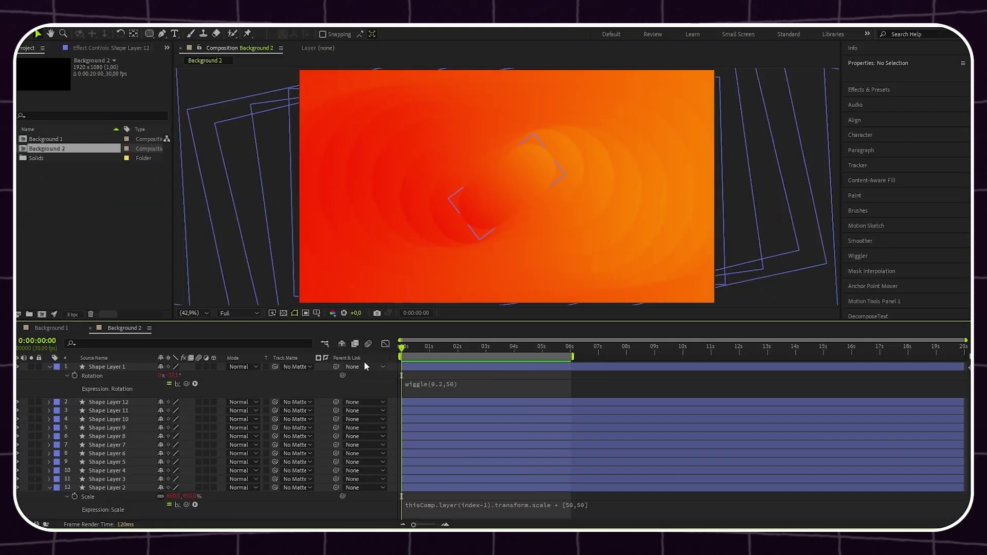
- Create a new 1920 x 1080, 30 fps composition named Background 3 with a duration of 20 seconds
right_click(76, 182)
left_click(105, 189)
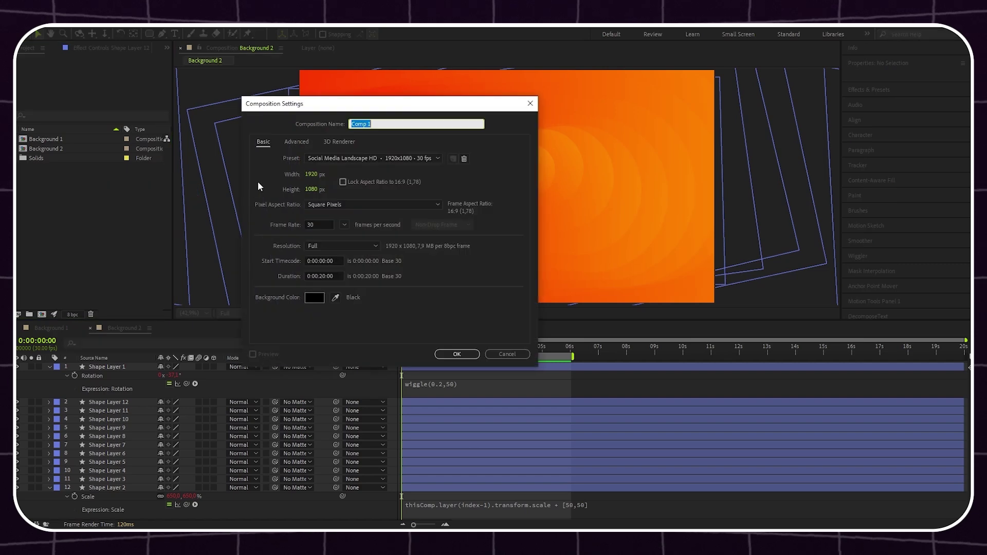
type("Background 3")
left_click(455, 354)
- Add a white 1920 x 1080 solid layer to the Background 3 composition
right_click(150, 381)
mouse_move(179, 391)
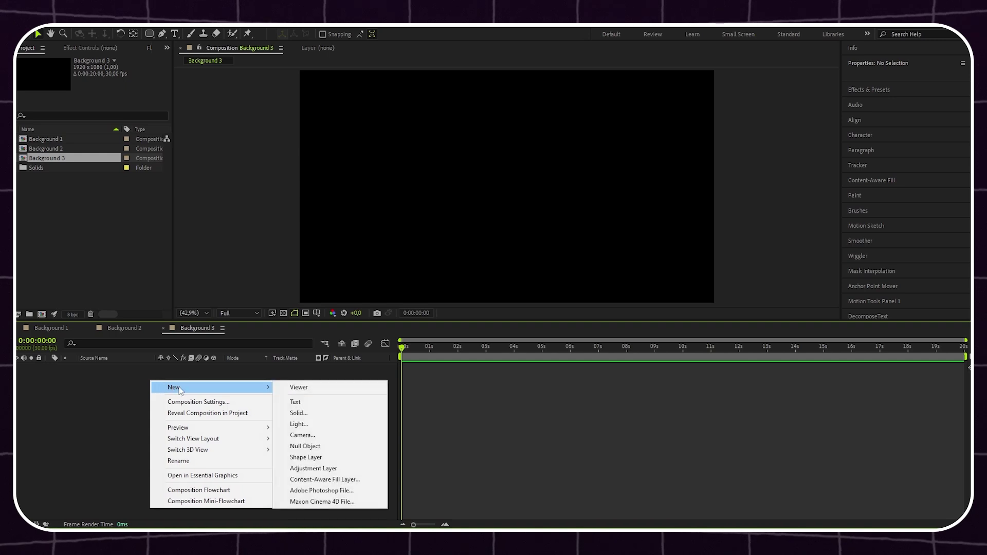
left_click(330, 416)
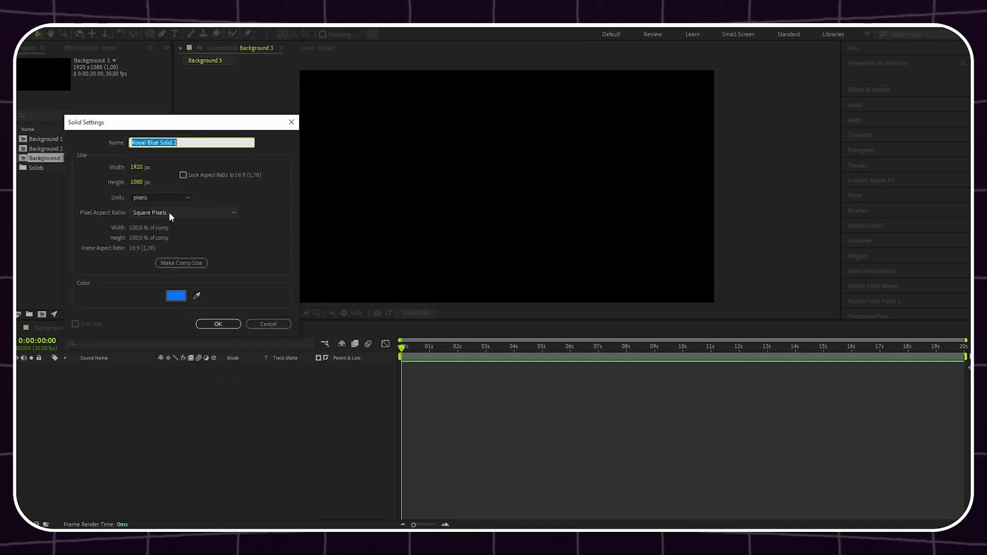
left_click(177, 296)
left_click_drag(164, 211, 68, 154)
left_click(342, 173)
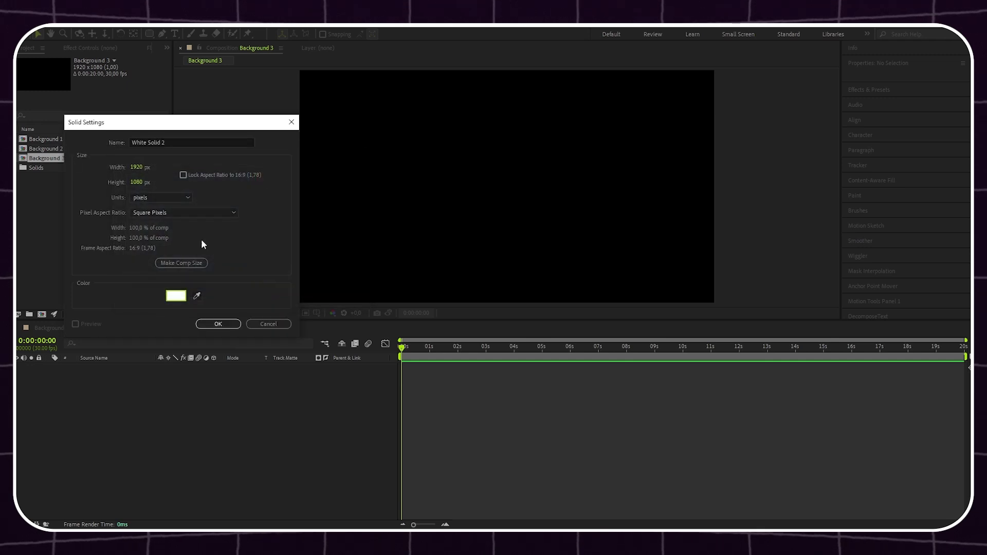
left_click(218, 324)
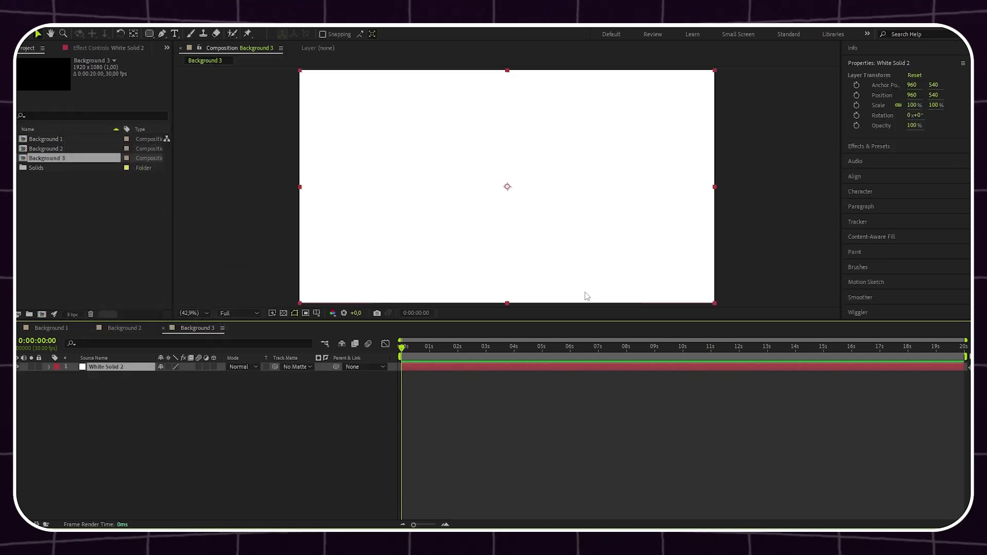
- Find the Turbulent Noise effect and apply it to the white solid
left_click(869, 146)
left_click(965, 91)
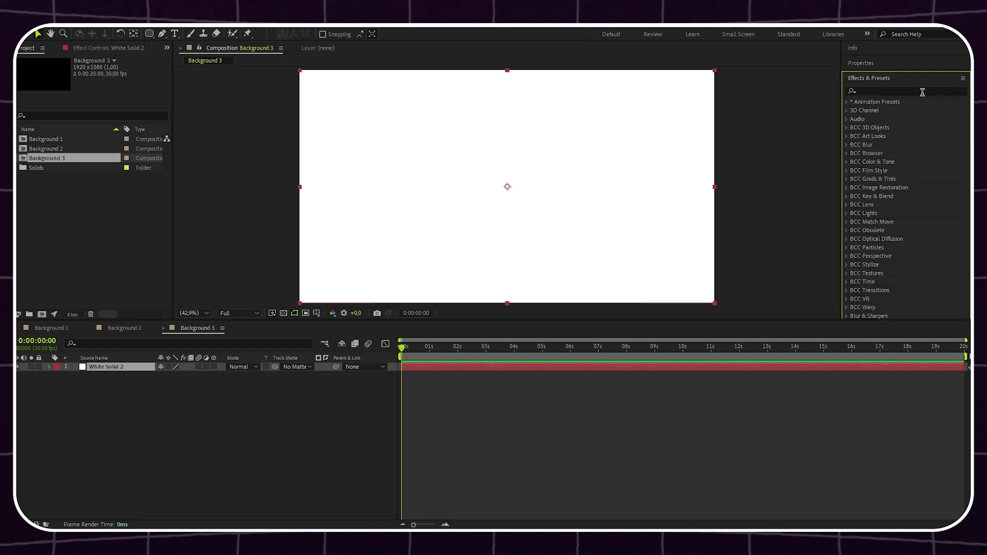
left_click(900, 90)
type("turbulent")
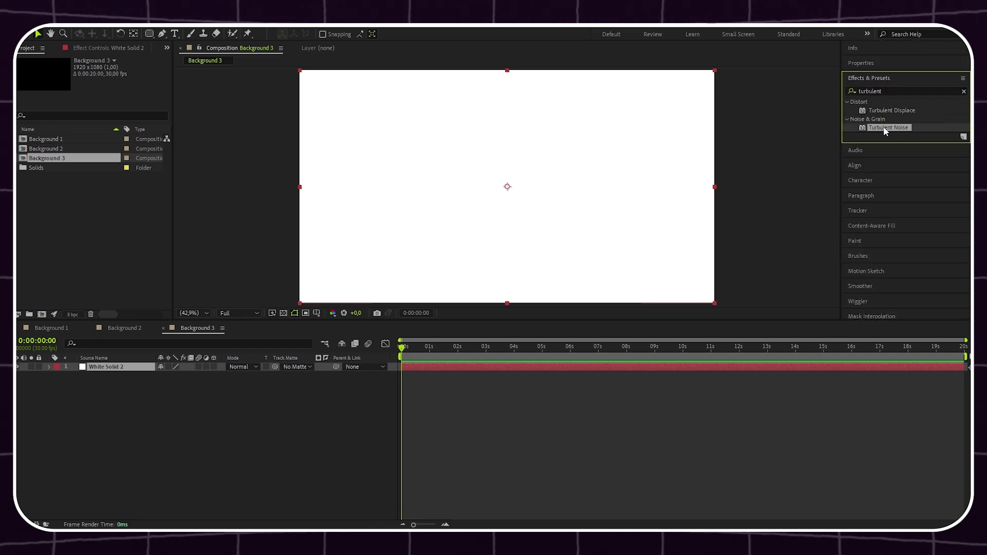
double_click(884, 127)
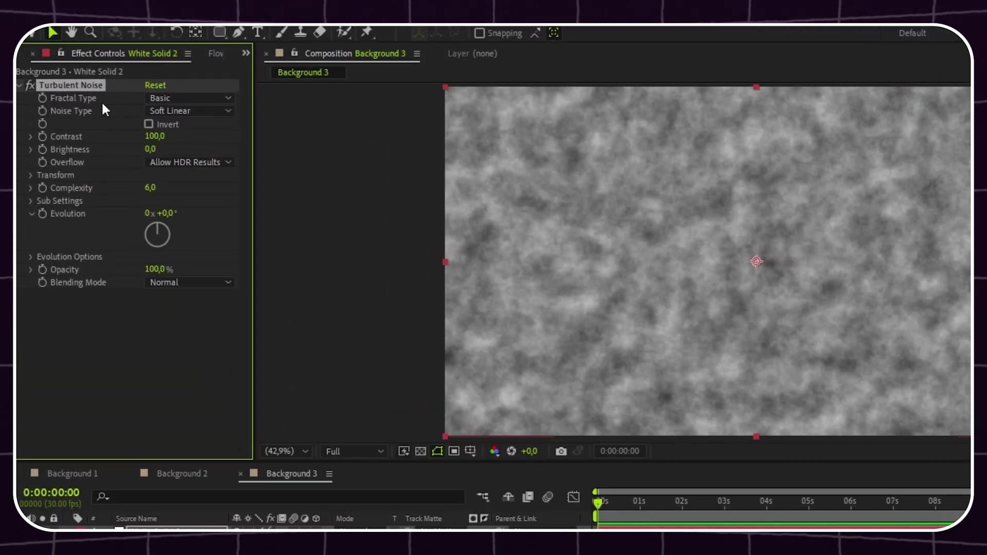
- Set the Turbulent Noise fractal type to Turbulent Smooth and its noise type to Linear
left_click(162, 98)
left_click(189, 137)
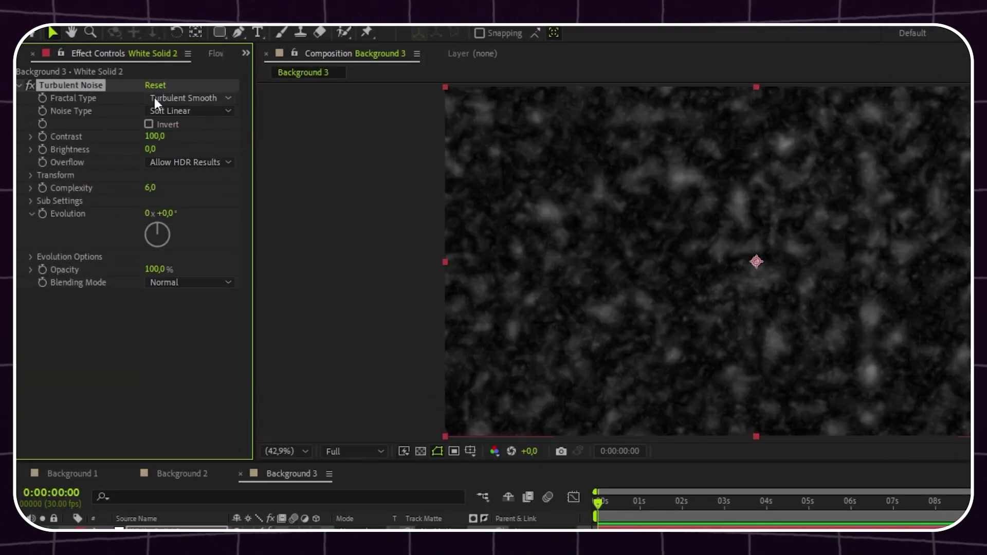
left_click(181, 111)
left_click(182, 144)
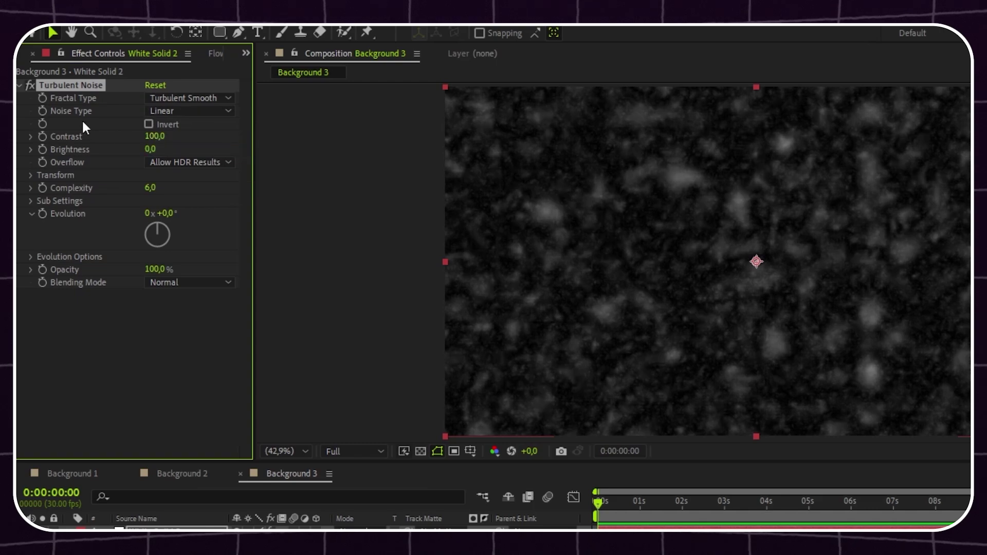
- Set the Turbulent Noise contrast to 850 and brightness to -50
left_click(160, 136)
type("850")
key("Return")
left_click(151, 148)
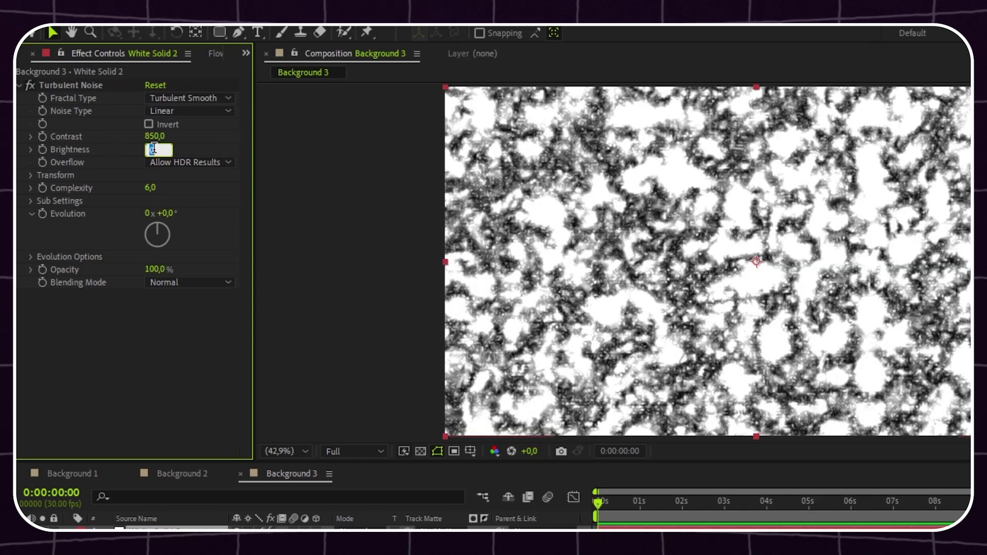
type("-50")
key("Return")
- Set the Turbulent Noise complexity to 1 and its transform scale to 50
left_click(151, 188)
type("1")
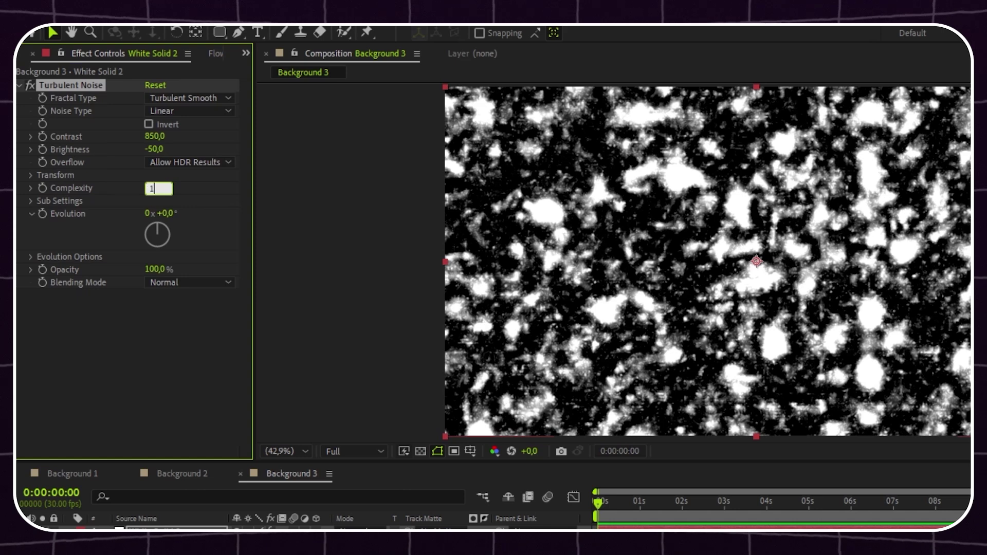
key("Return")
left_click(31, 175)
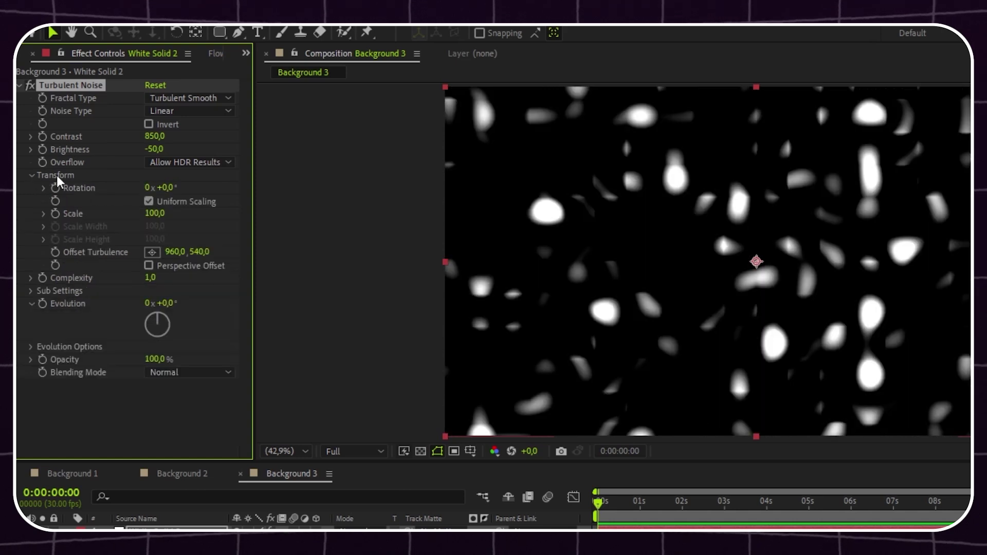
left_click(154, 213)
type("50")
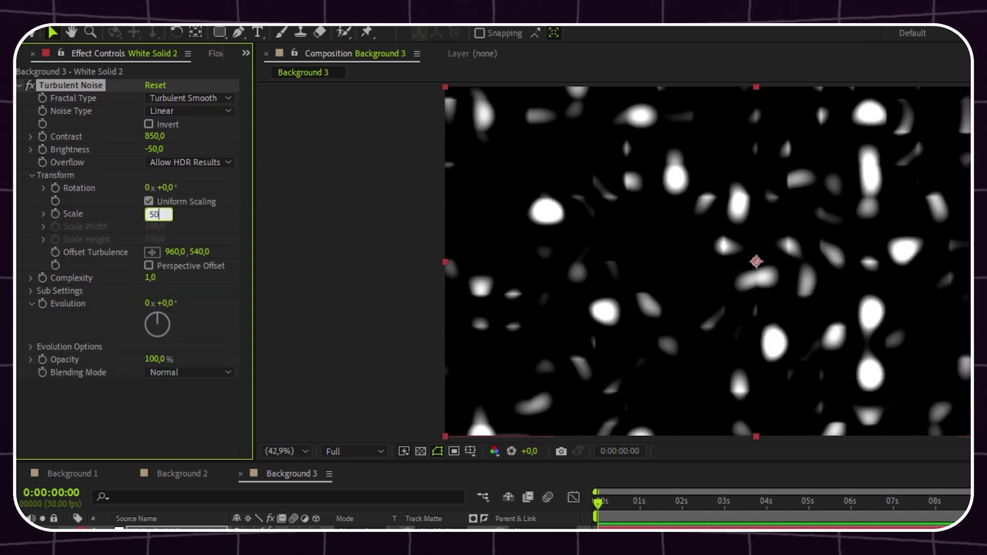
key("Return")
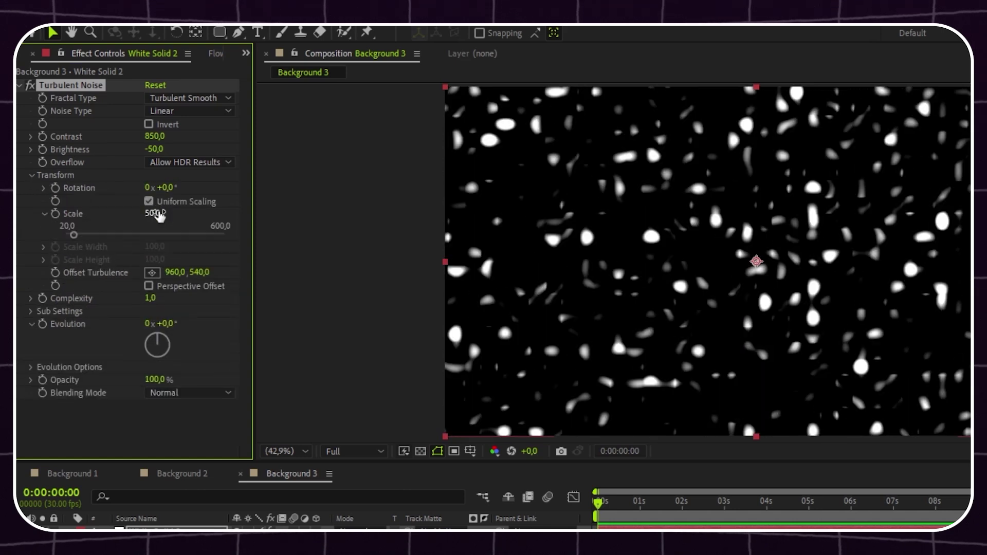
- Add the expression time*50 to the Evolution property of Turbulent Noise
left_click(43, 325, "alt")
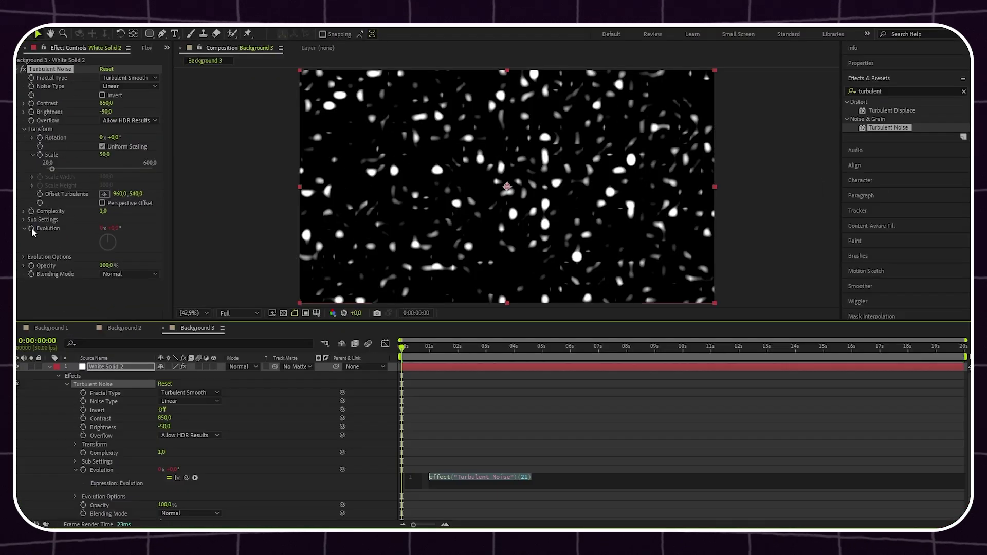
type("time*")
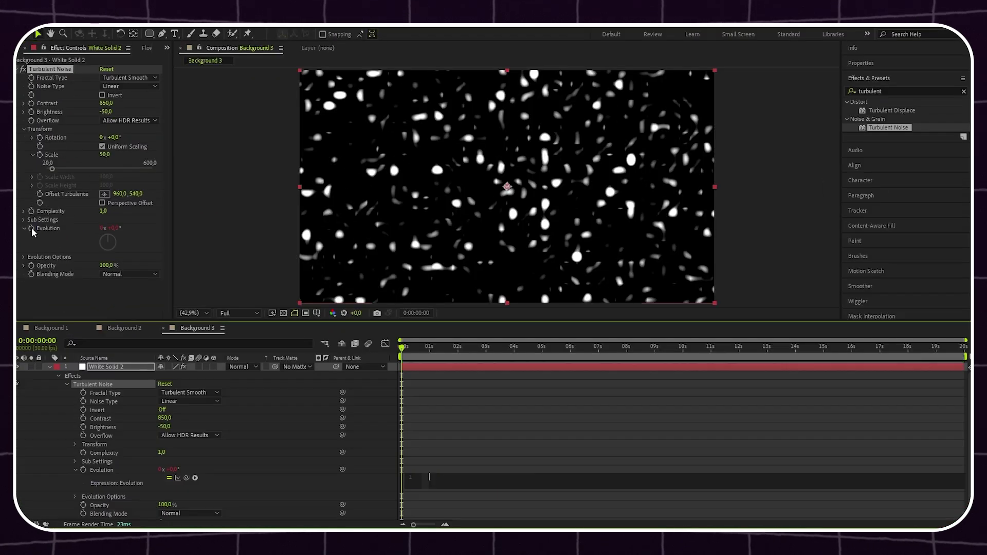
type("50")
left_click(128, 301)
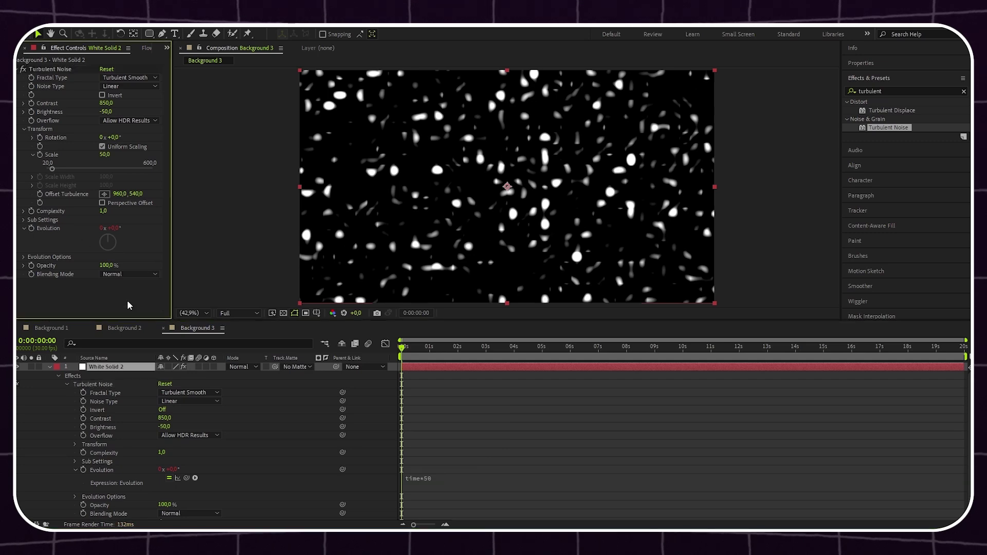
- Apply the Directional Blur effect to the white solid and set its blur length to 200
left_click(963, 91)
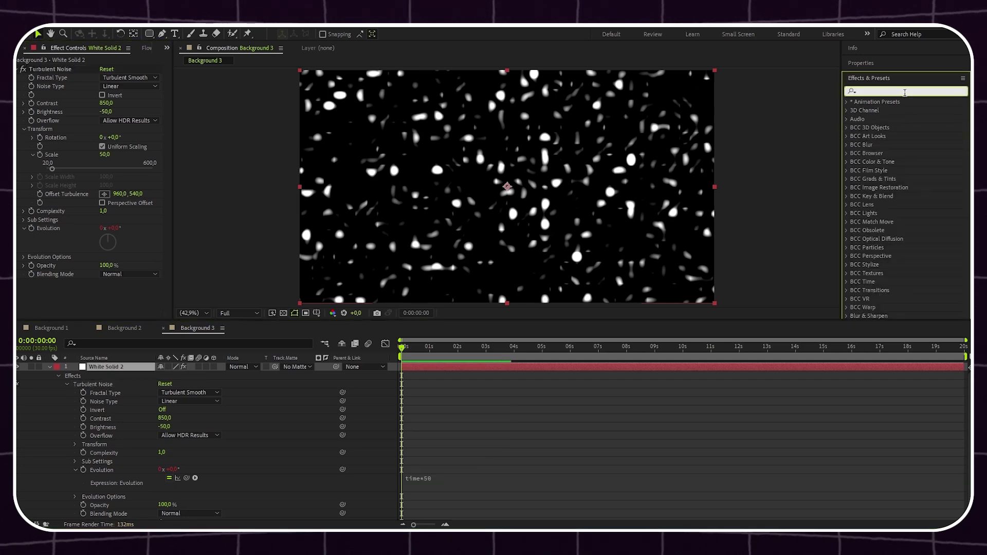
type("direction")
left_click_drag(897, 153, 125, 366)
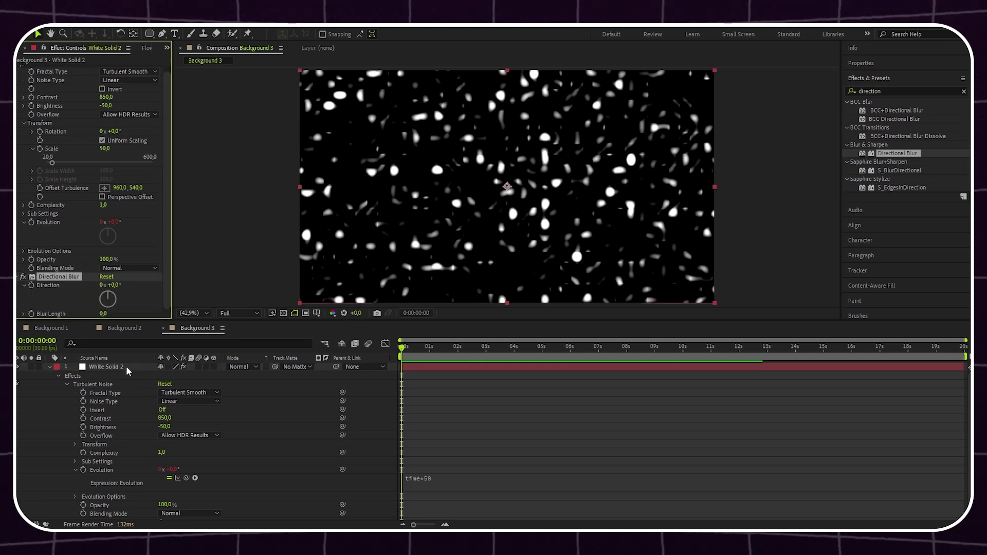
left_click(110, 312)
type("2")
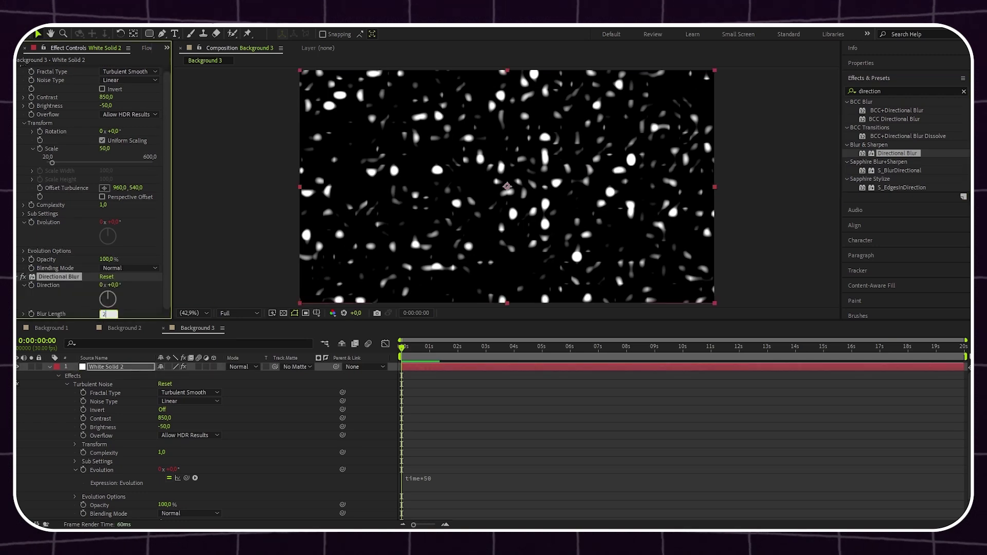
type("00")
key("Return")
- Apply the Tritone effect from Color Correction to the white solid and set its midtones to dark blue, 0B0F92
left_click(964, 92)
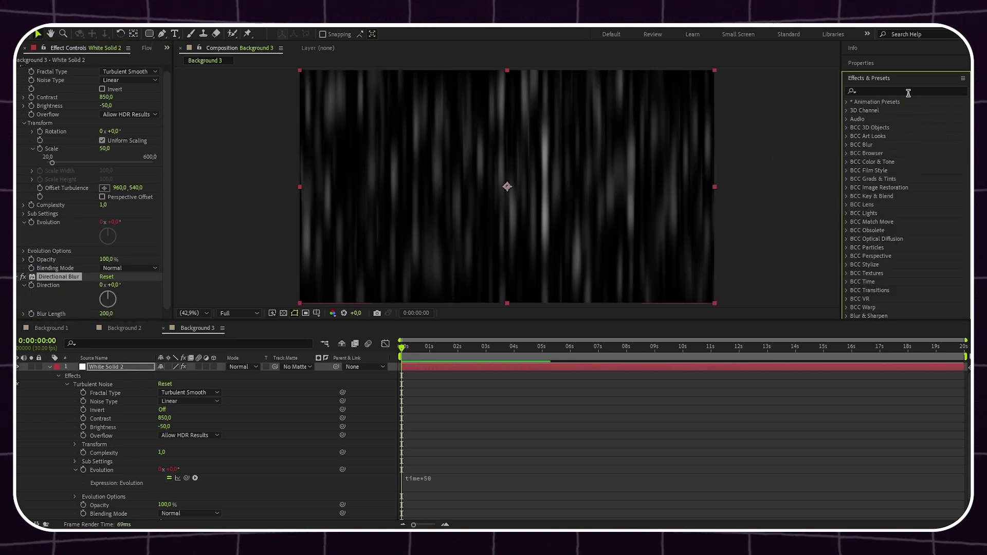
left_click(900, 92)
type("trito")
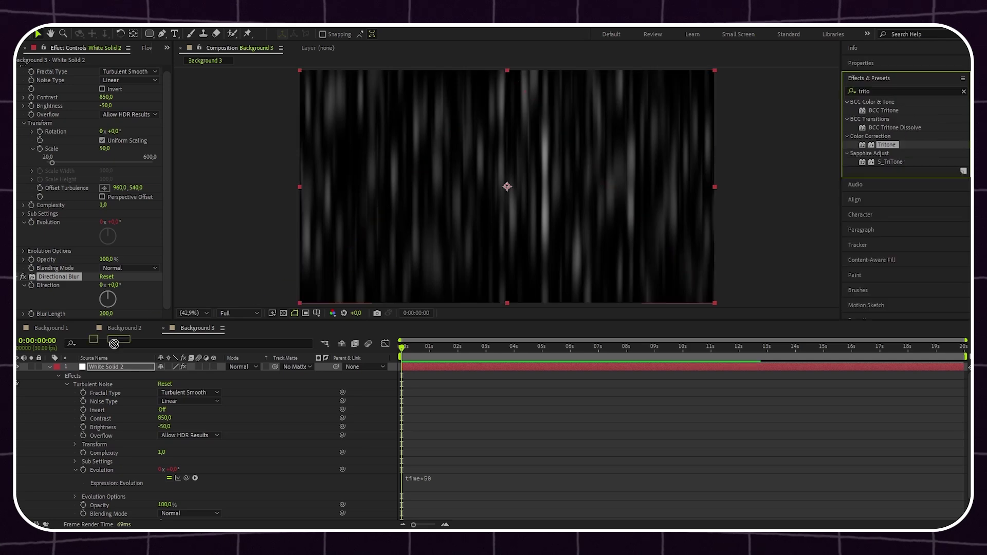
left_click_drag(887, 144, 138, 366)
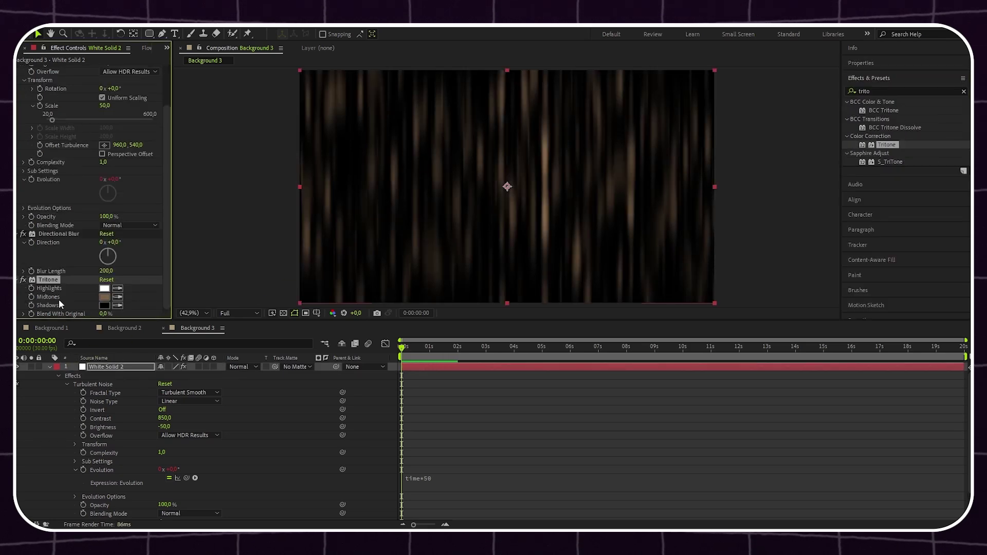
left_click(104, 298)
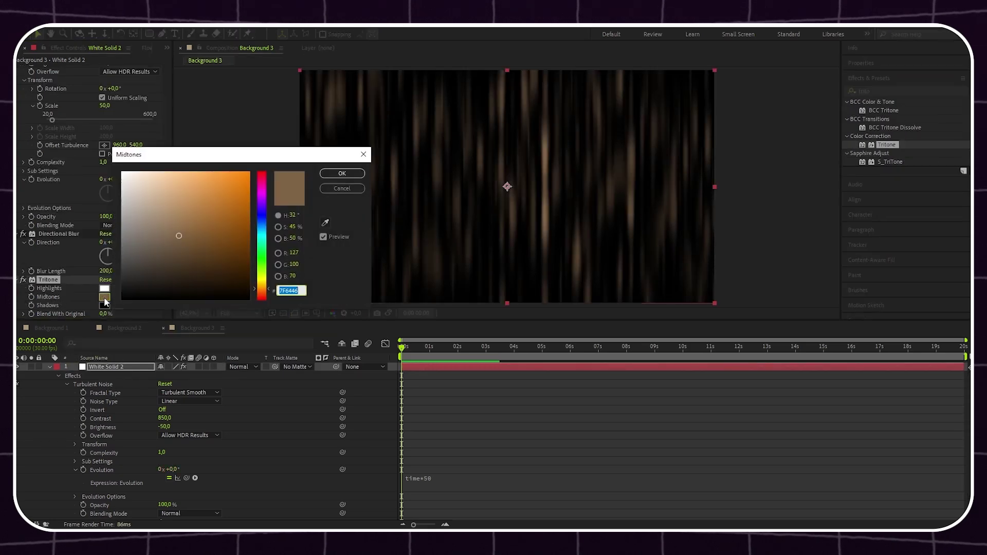
left_click(261, 215)
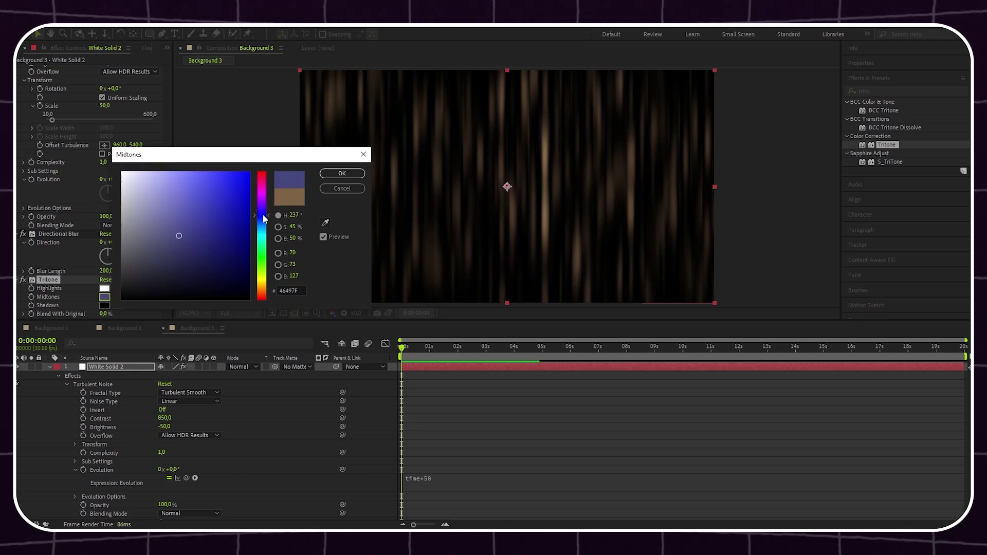
mouse_move(223, 225)
left_mouse_down()
mouse_move(253, 210)
mouse_move(261, 222)
mouse_move(238, 227)
left_mouse_up()
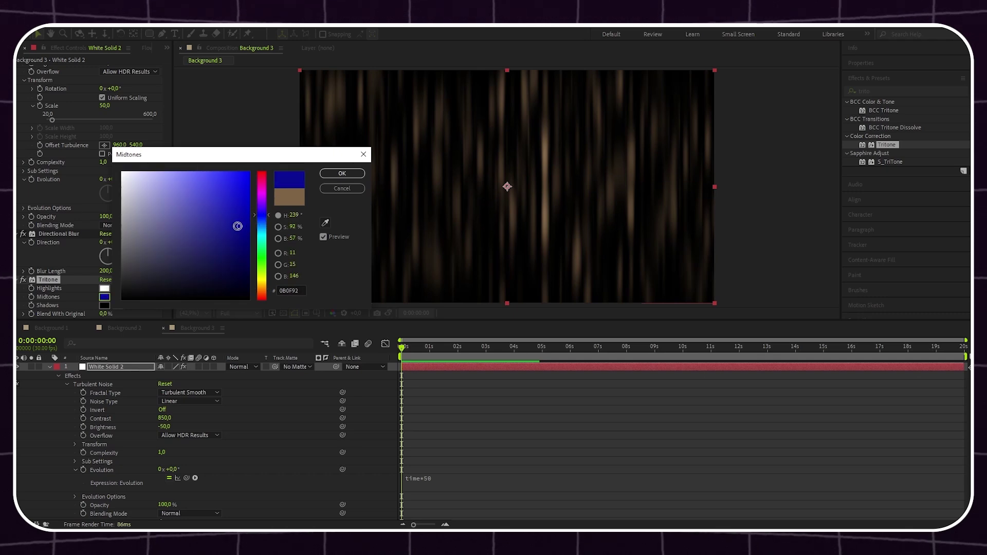
left_click(342, 173)
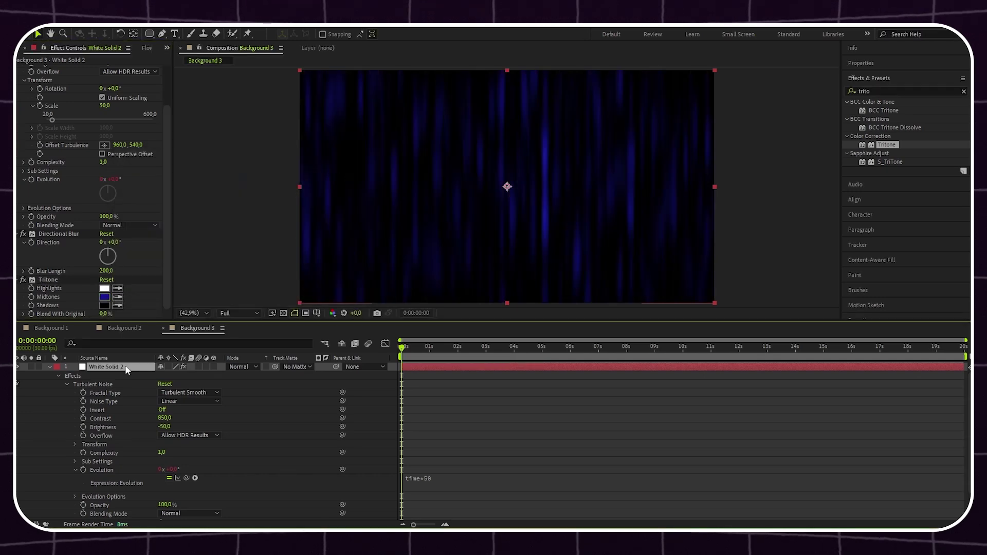
- Duplicate the white solid layer together with its effects
key("ctrl+d")
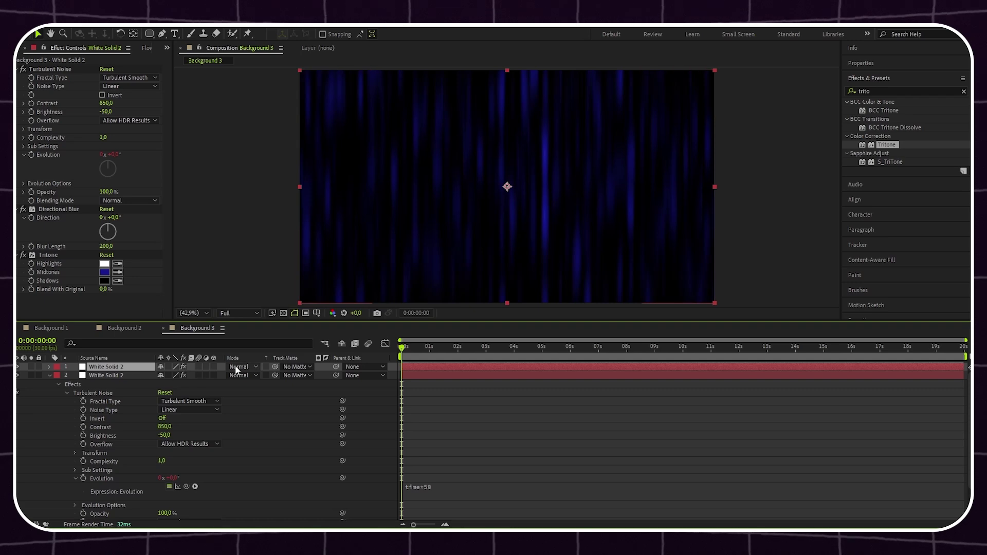
- Set the duplicated solid's blending mode to Screen and its Turbulent Noise contrast to 950, brightness to -150 and complexity to 4
left_click(235, 367)
left_click(277, 217)
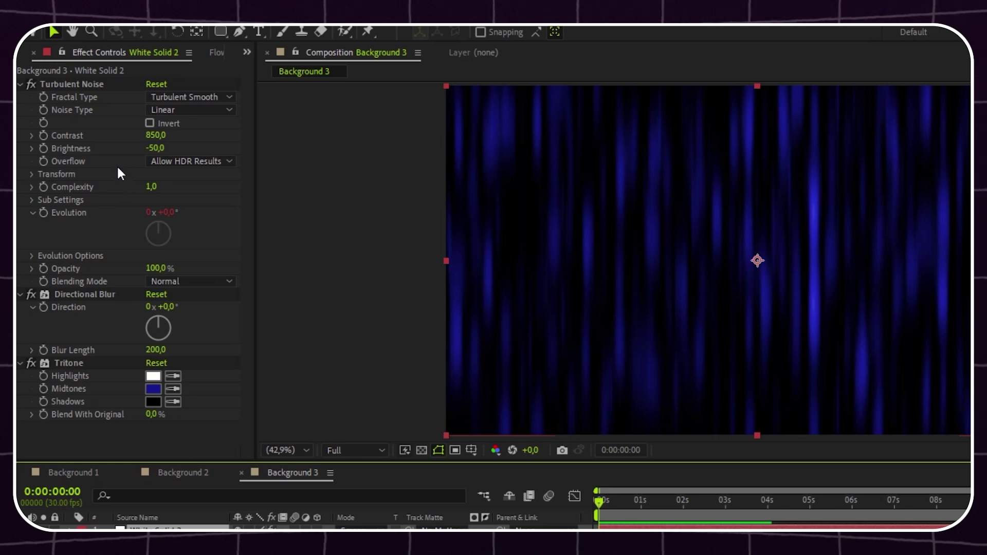
left_click(156, 136)
type("950")
key("Return")
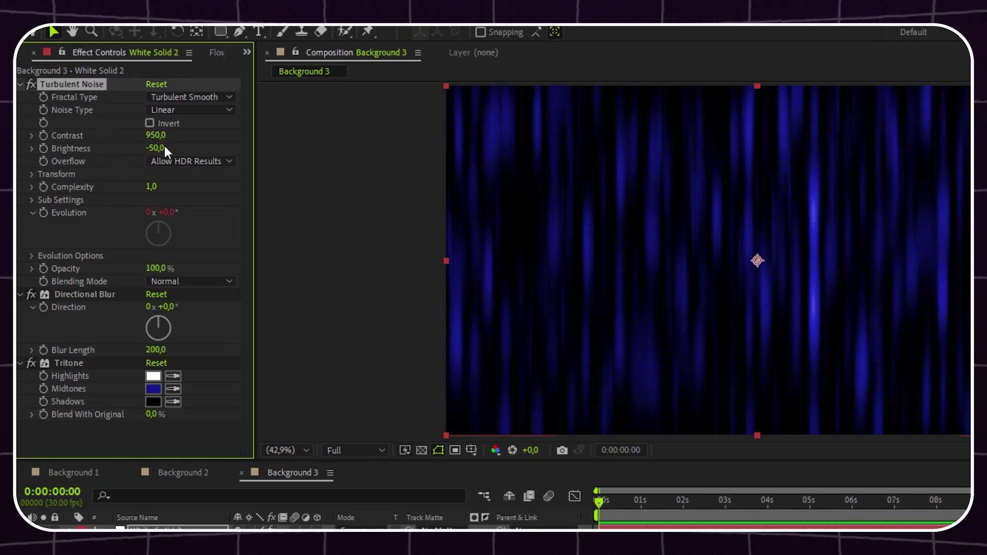
left_click(162, 148)
type("-150")
key("Return")
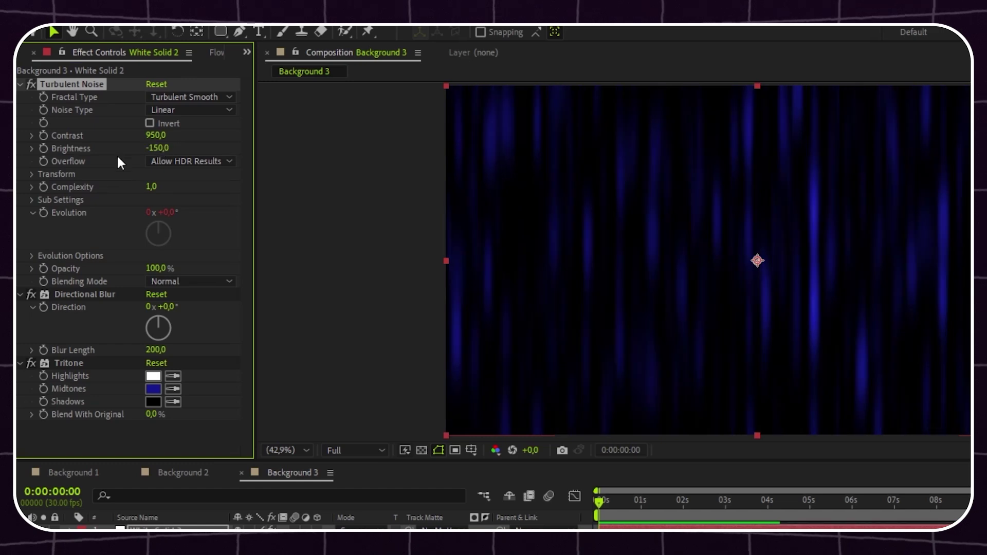
left_click(151, 187)
type("4")
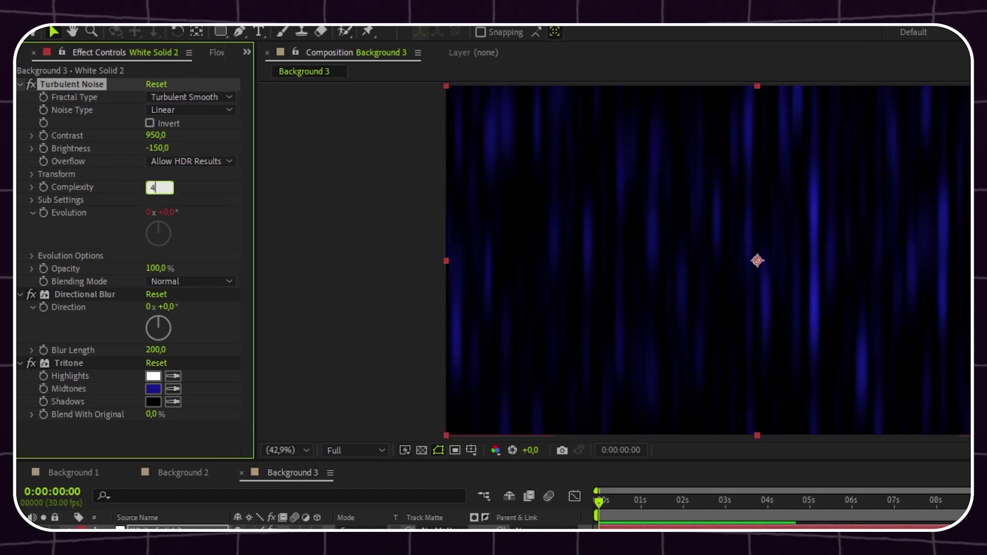
key("Return")
- Turn off uniform scaling in the duplicate's Turbulent Noise and set the scale width to 10 and scale height to 1000
left_click(28, 174)
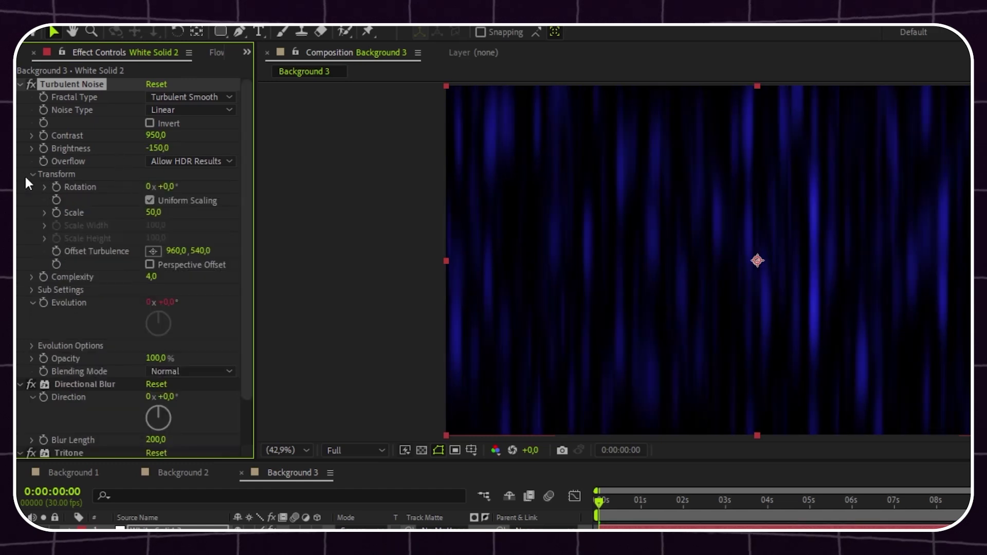
left_click(149, 200)
left_click(154, 225)
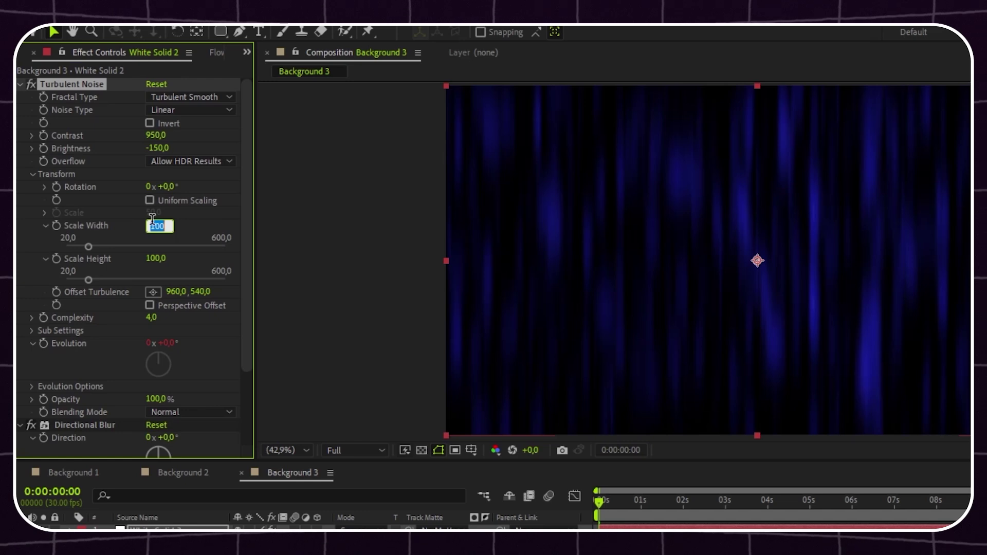
type("10")
key("Return")
left_click(152, 258)
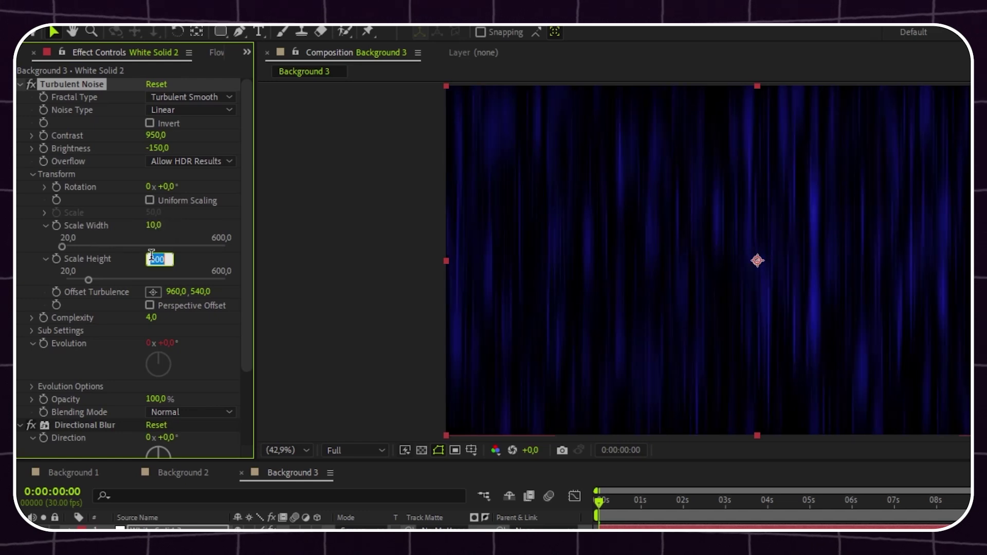
type("1000")
key("Return")
- Change the duplicate's Tritone midtones to purple, 54148F, and preview the Background 3 animation
scroll(113, 238, "down", 3)
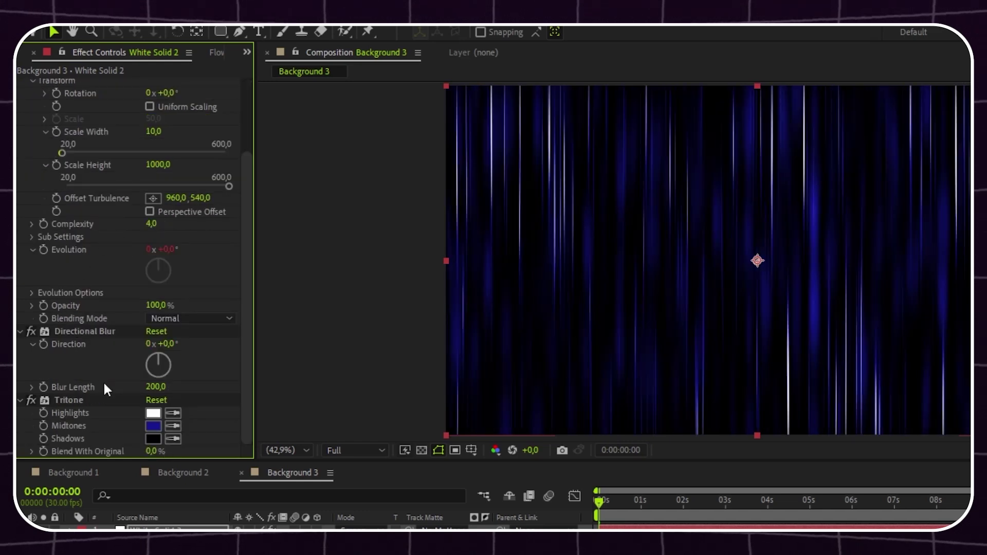
left_click(153, 425)
left_click_drag(396, 290, 397, 284)
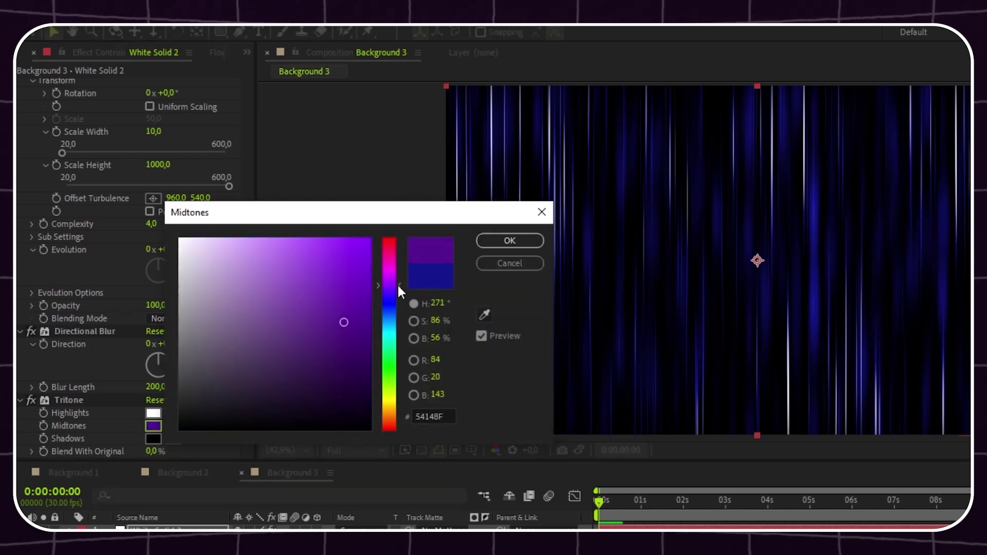
left_click(508, 241)
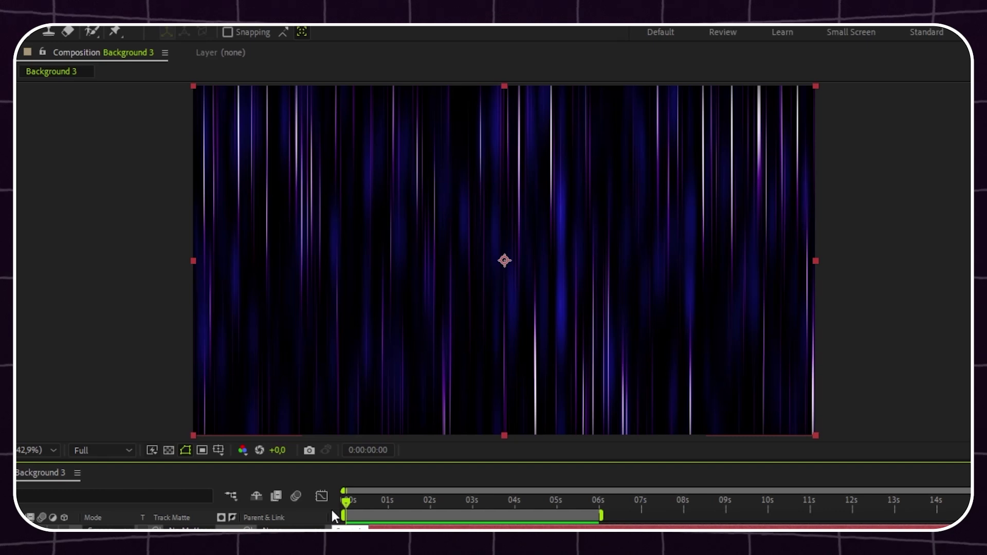
key("space")
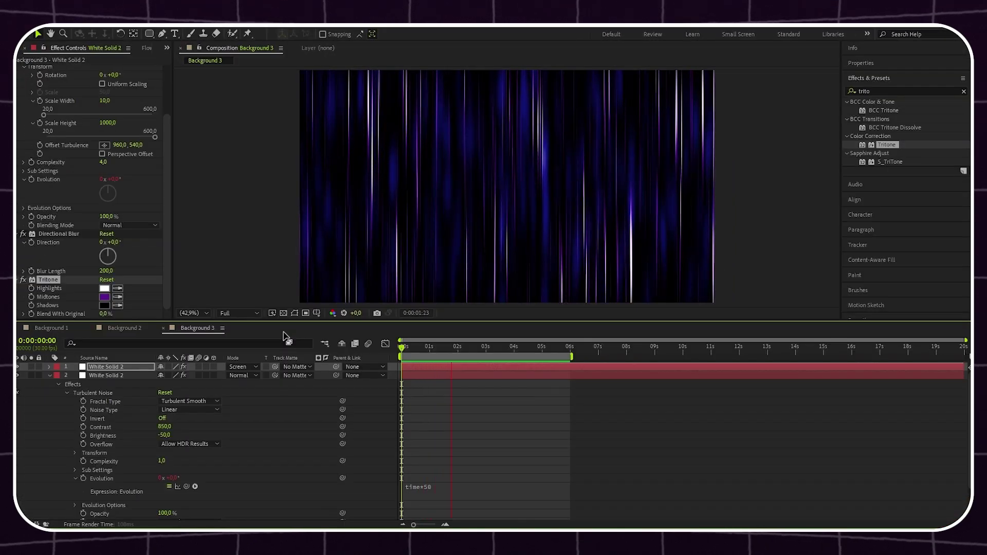
key("space")
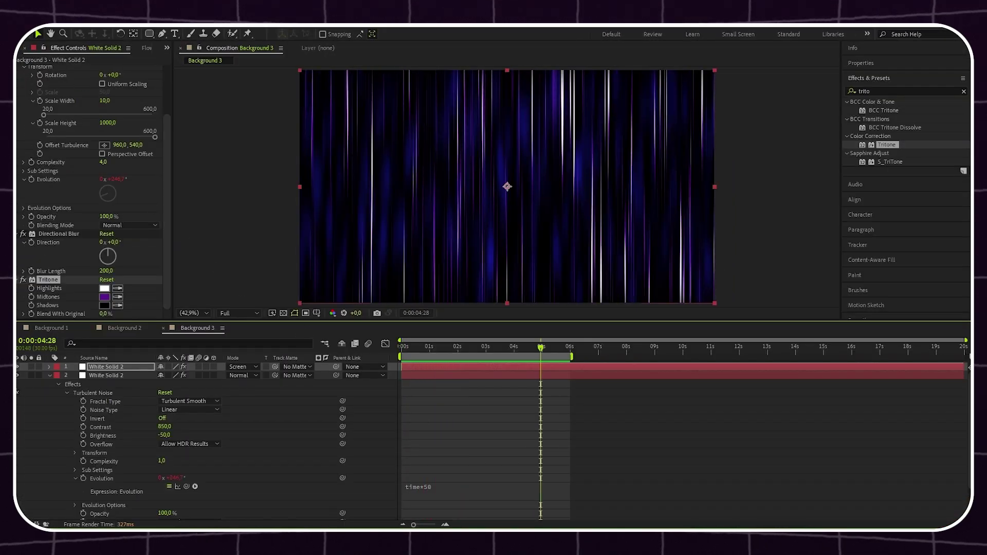
- Create a new 1920x1080, 30 fps, 20-second composition named Background 4
key("ctrl+0")
right_click(57, 193)
left_click(94, 201)
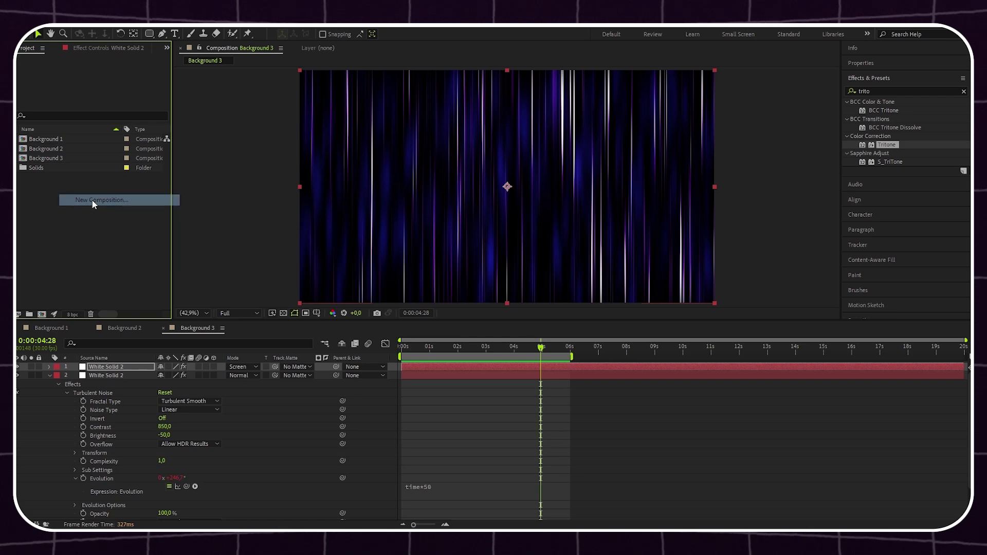
type("Back")
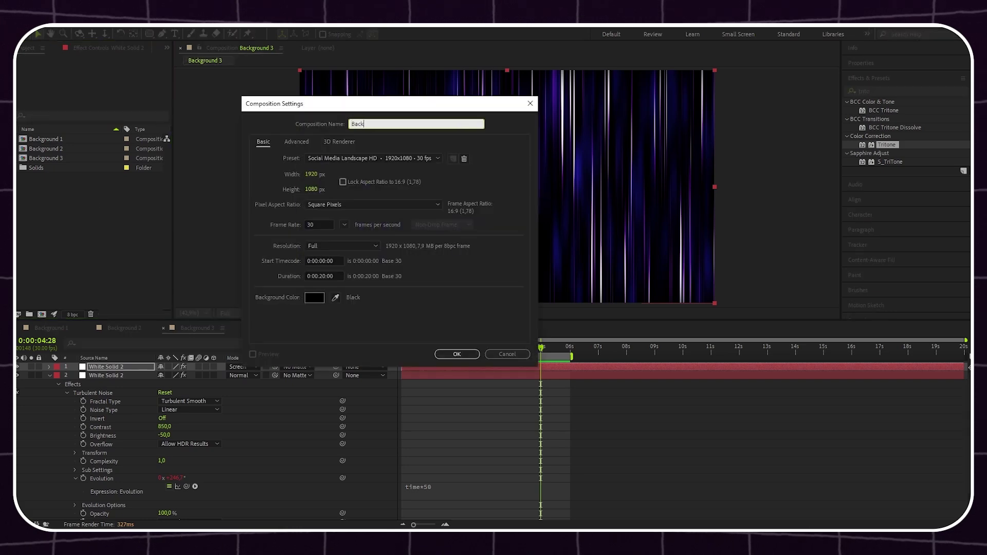
type("ground 4")
left_click(459, 355)
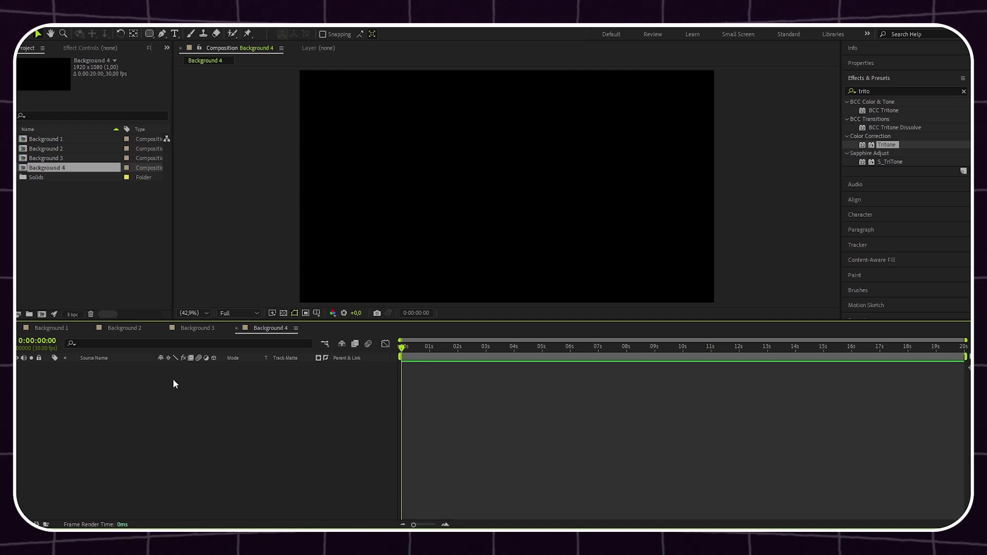
- Add a white solid layer at full composition size to Background 4
right_click(173, 384)
mouse_move(203, 389)
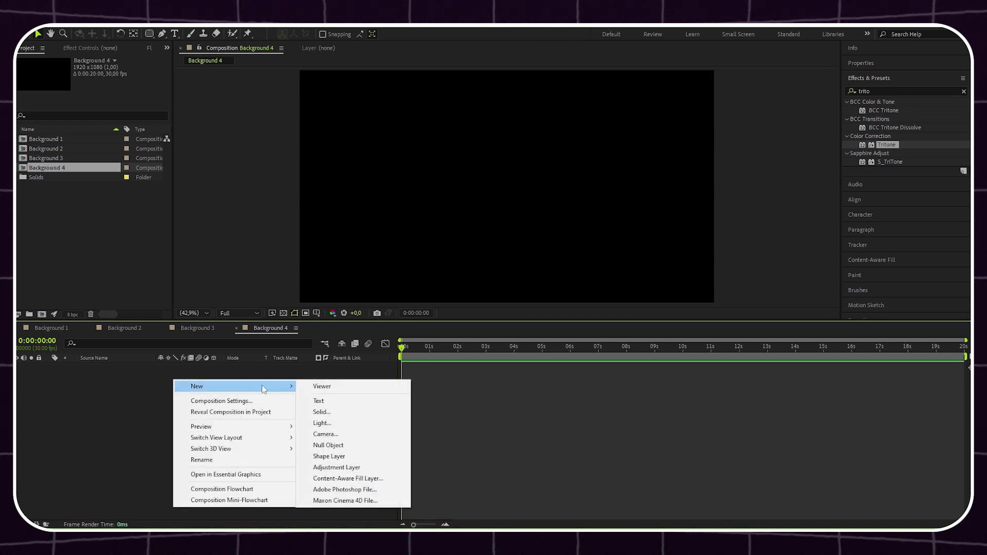
left_click(340, 412)
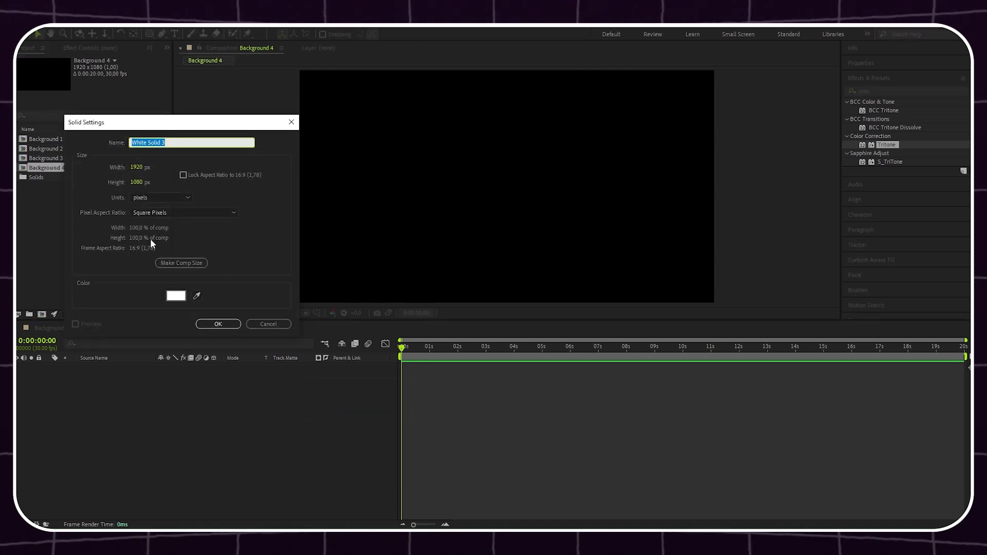
left_click(218, 324)
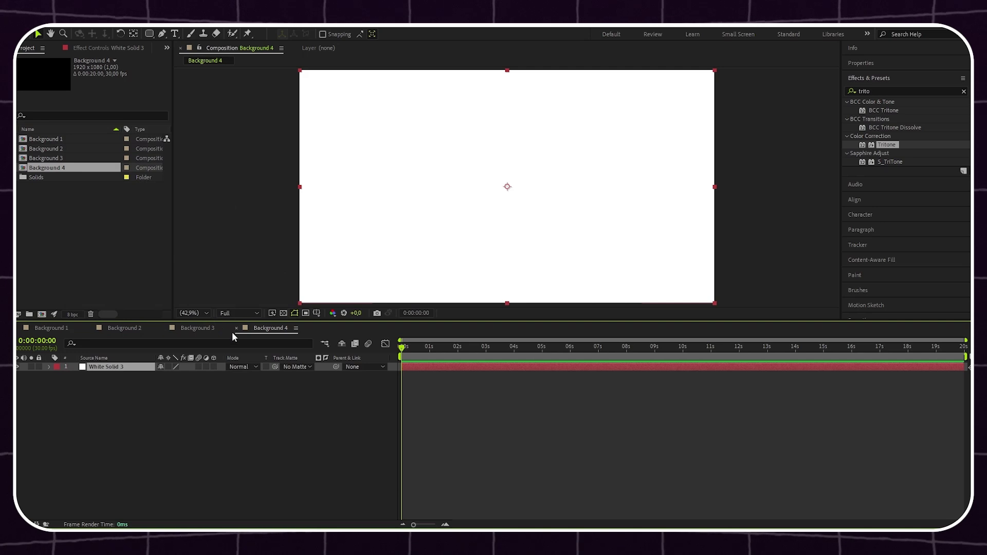
- Find the Turbulent Noise effect and apply it to the white solid in Background 4
left_click(963, 91)
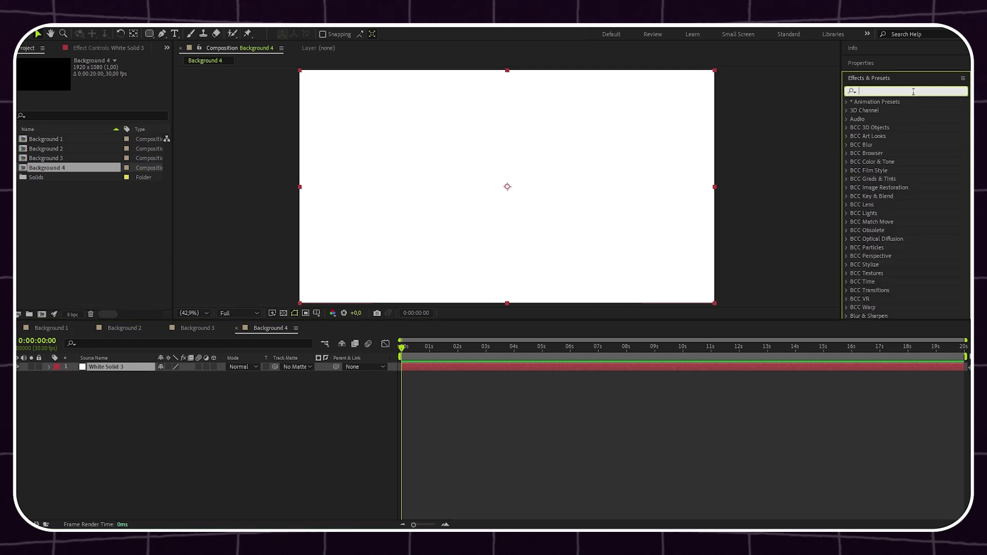
type("turbulen")
left_click_drag(888, 145, 128, 368)
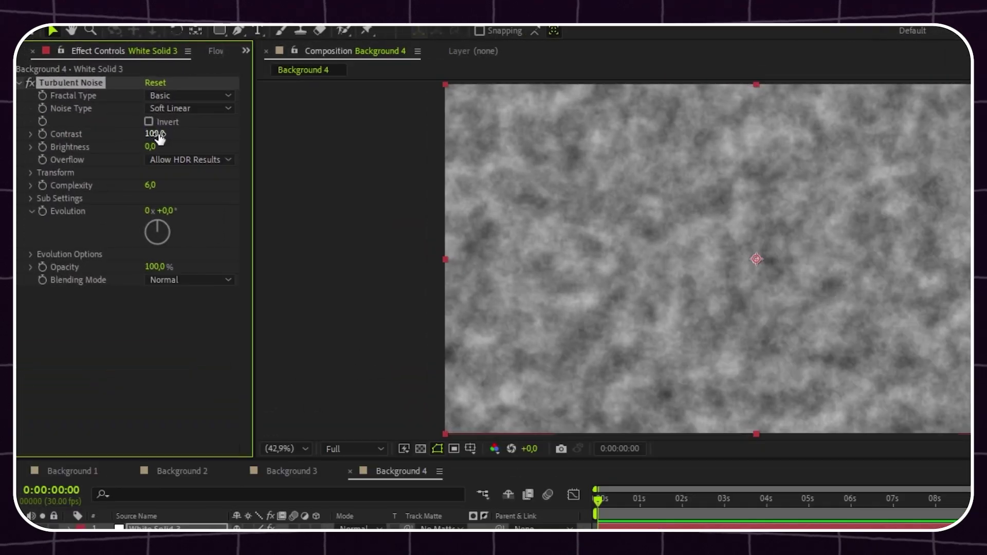
- Set the white solid's Turbulent Noise contrast to 500, complexity to 1 and transform scale to 1000
left_click(106, 103)
type("500")
key("Return")
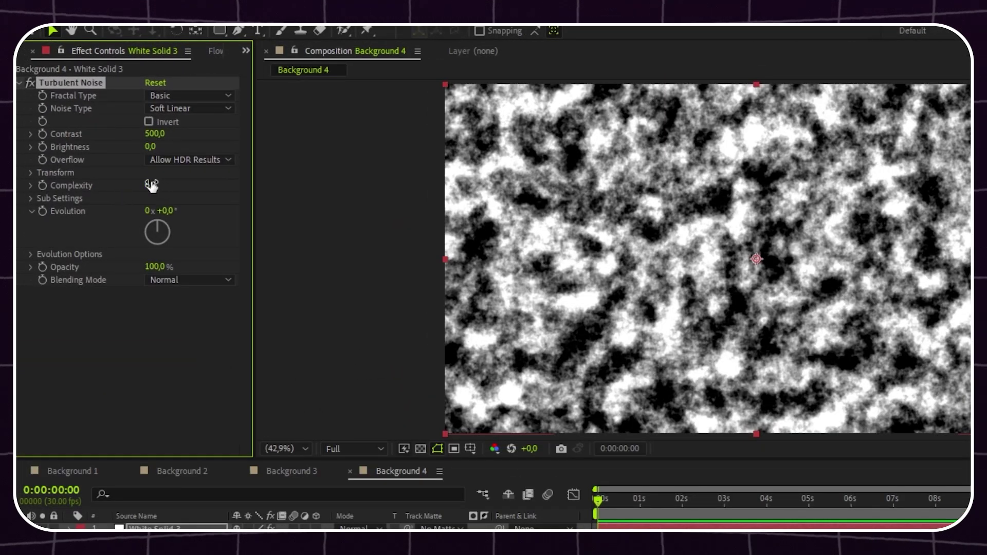
left_click(150, 185)
type("1")
key("Return")
left_click(30, 172)
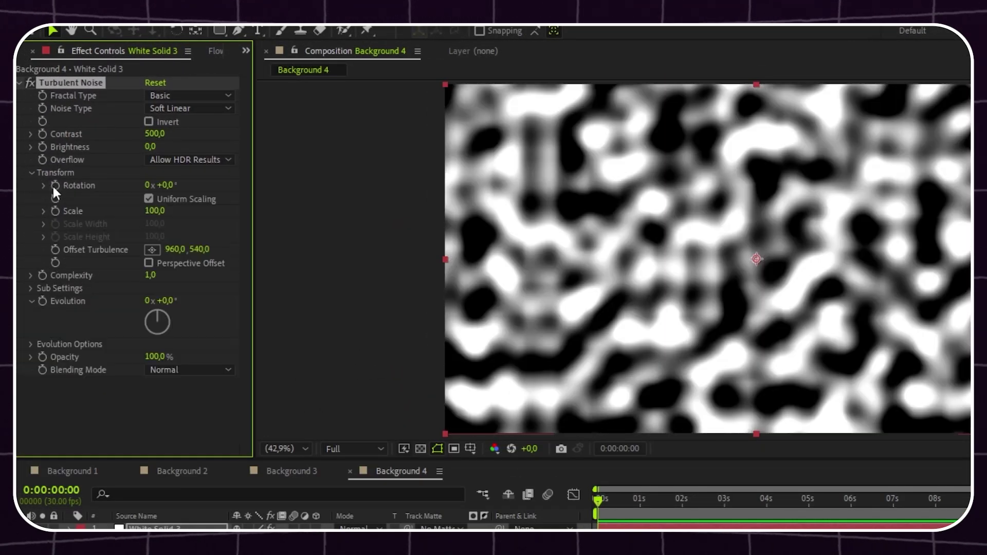
left_click(156, 211)
type("1000")
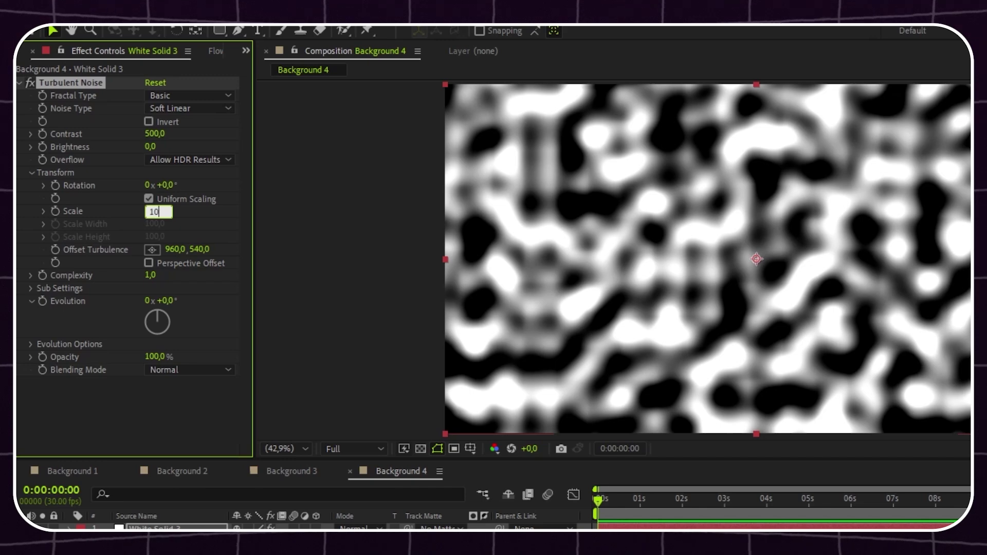
left_click(44, 210)
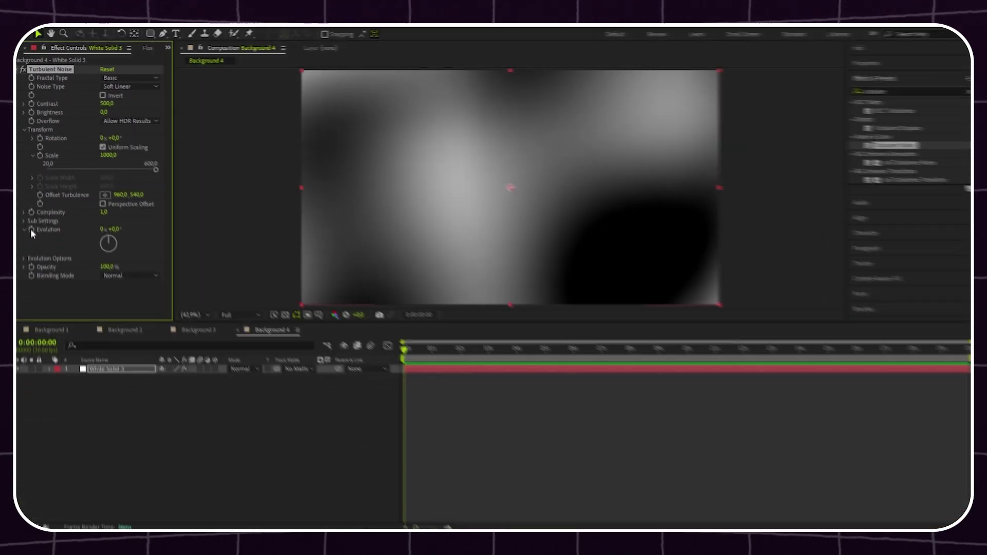
- Add the expression time*30 to the Evolution property of the Background 4 solid's Turbulent Noise
key("alt")
left_click(42, 321, "alt")
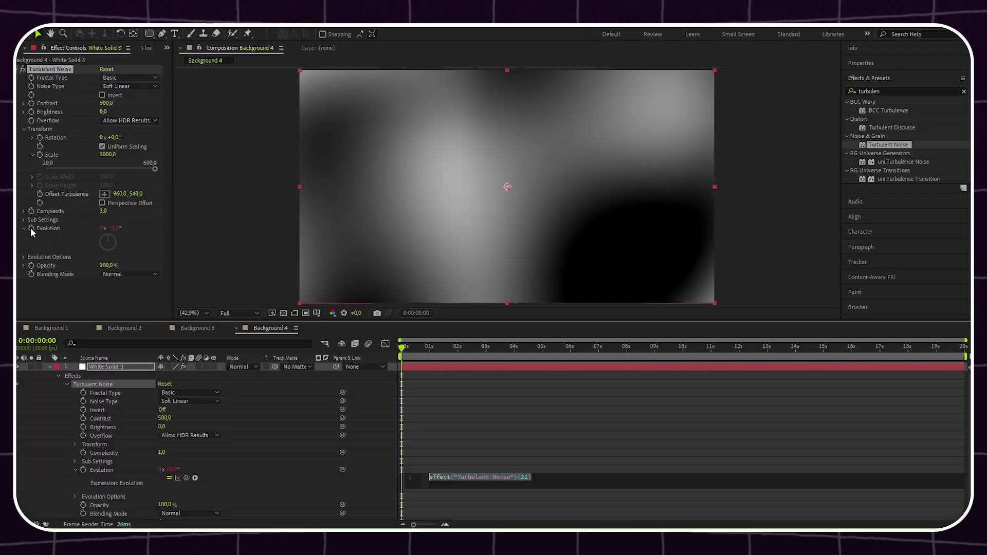
type("time*30")
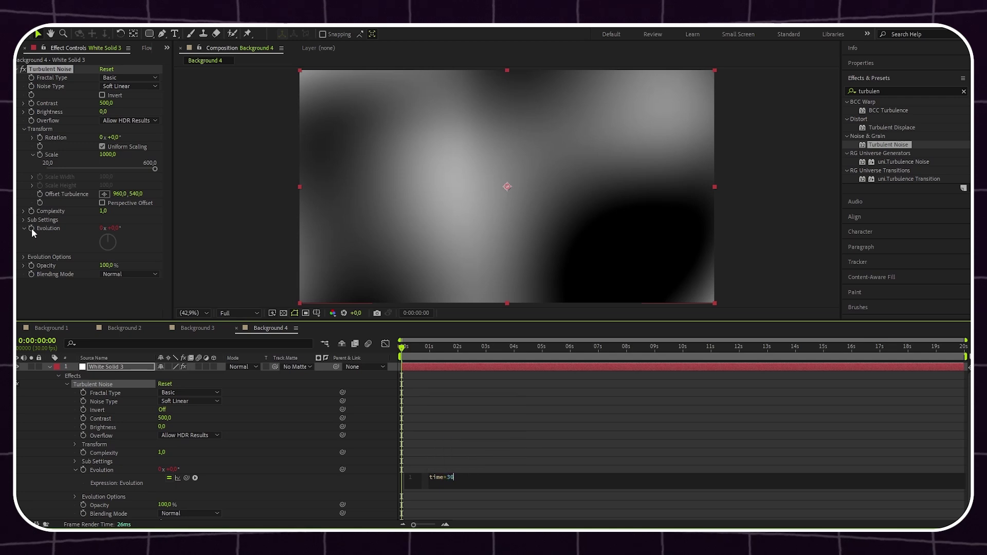
left_click(102, 287)
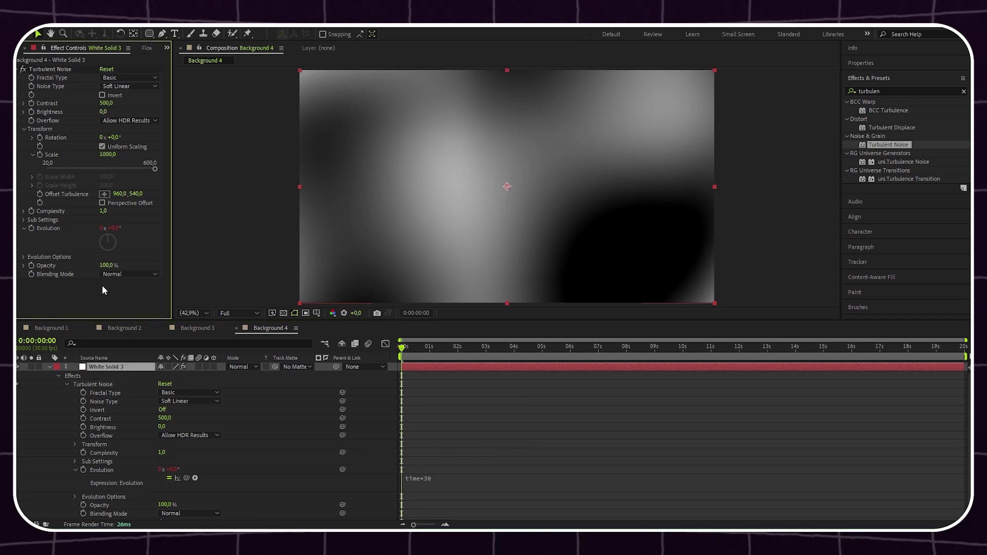
- Find the Hue/Saturation effect and apply it to the white solid in Background 4
left_click(963, 91)
left_click(911, 90)
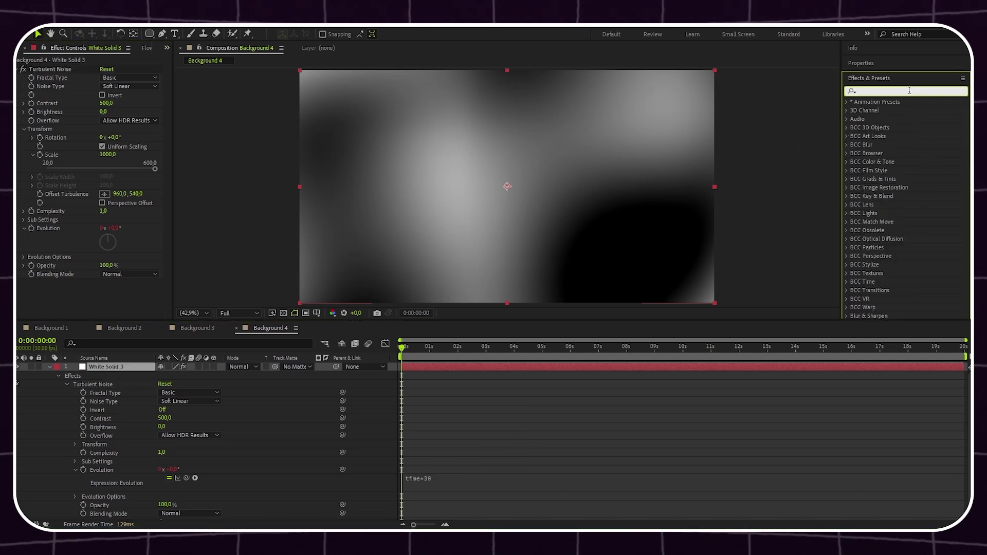
type("hue/s")
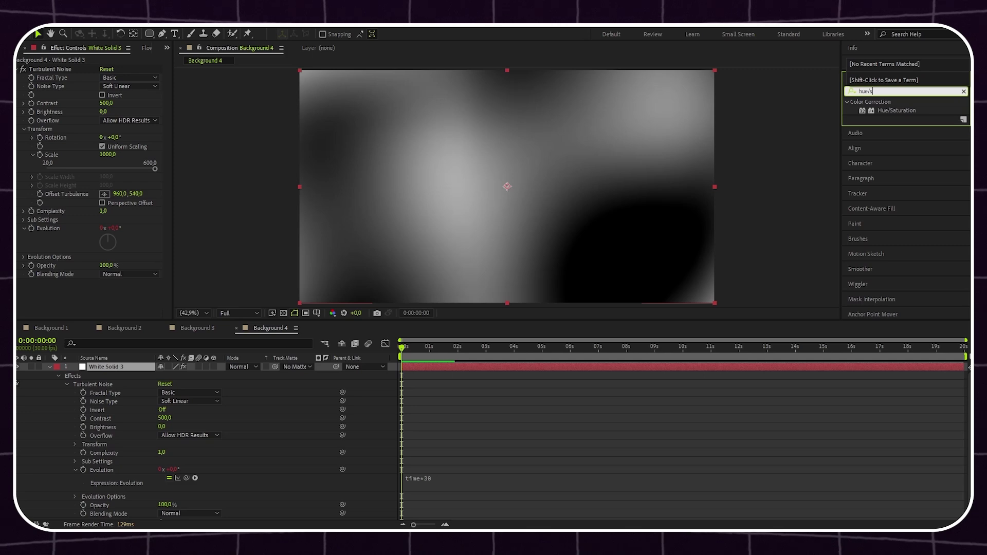
left_click_drag(908, 110, 87, 366)
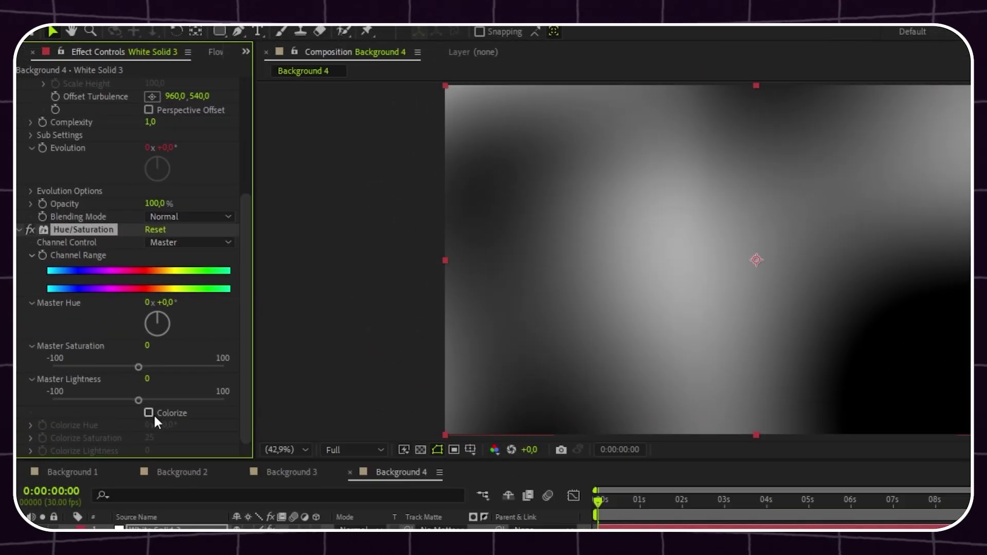
- Enable Colorize in Hue/Saturation and set the colorize hue to 250°, saturation to 30 and lightness to 10
left_click(148, 412)
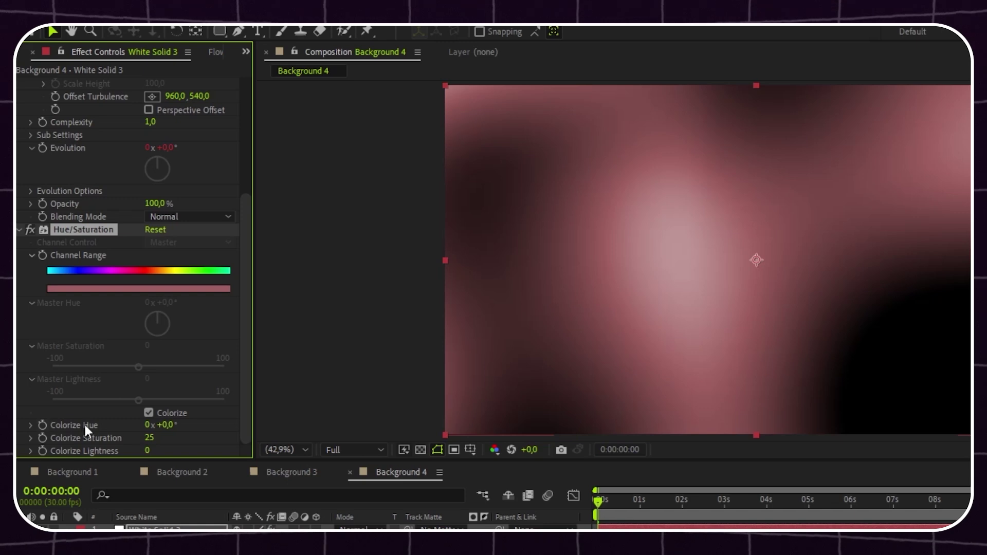
left_click_drag(169, 425, 201, 424)
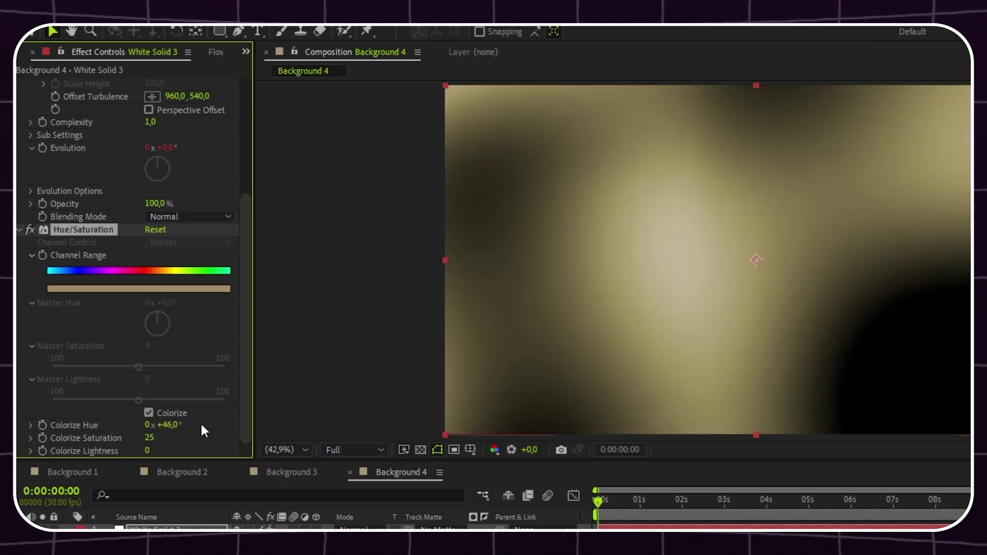
type("250")
key("Return")
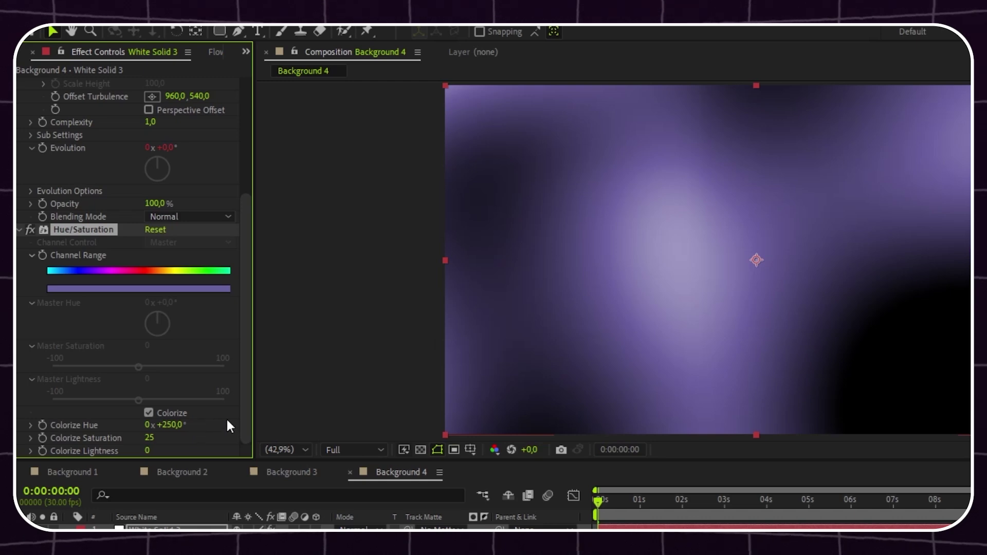
left_click(149, 437)
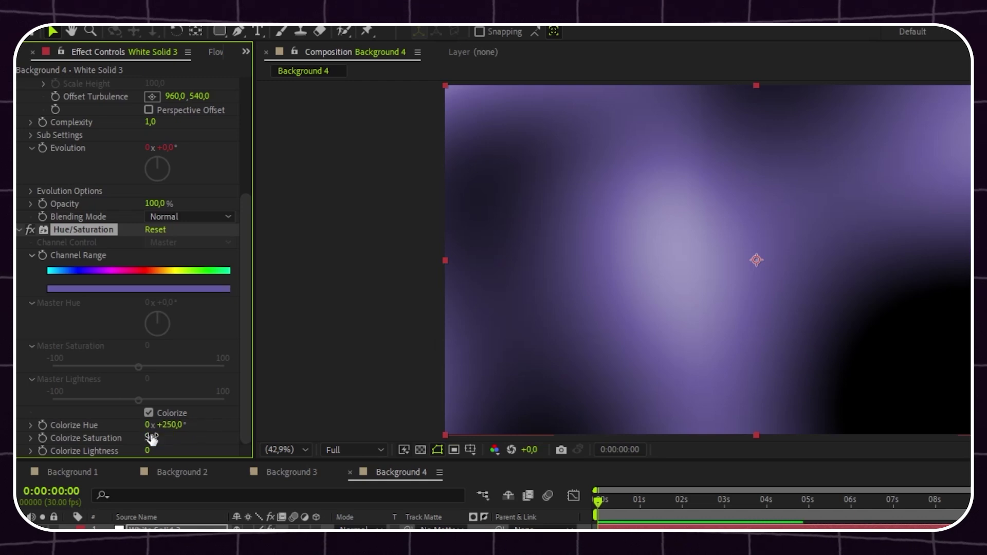
left_click(148, 450)
type("10")
key("Return")
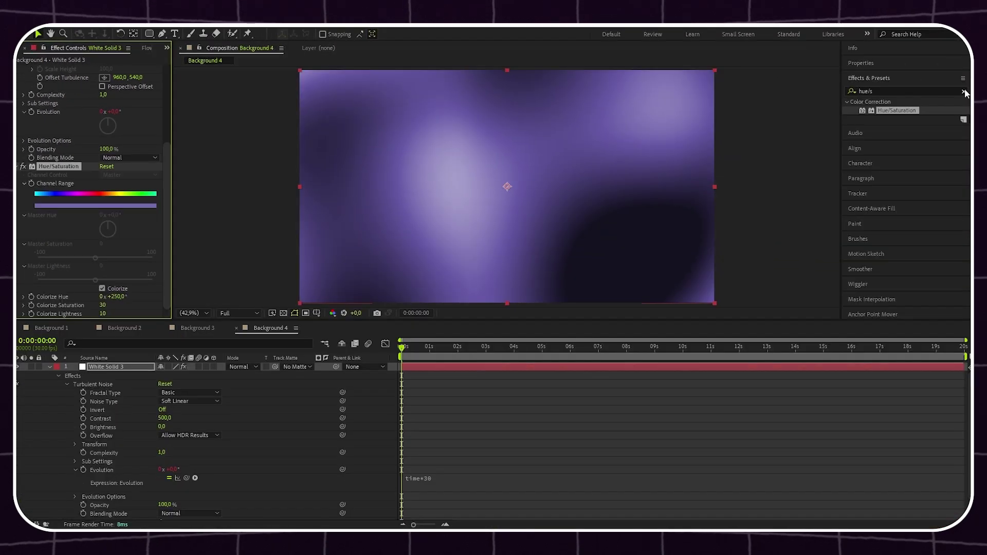
- Find the Glow effect, apply it to the white solid in Background 4 and set its glow intensity to 0.5
left_click(965, 91)
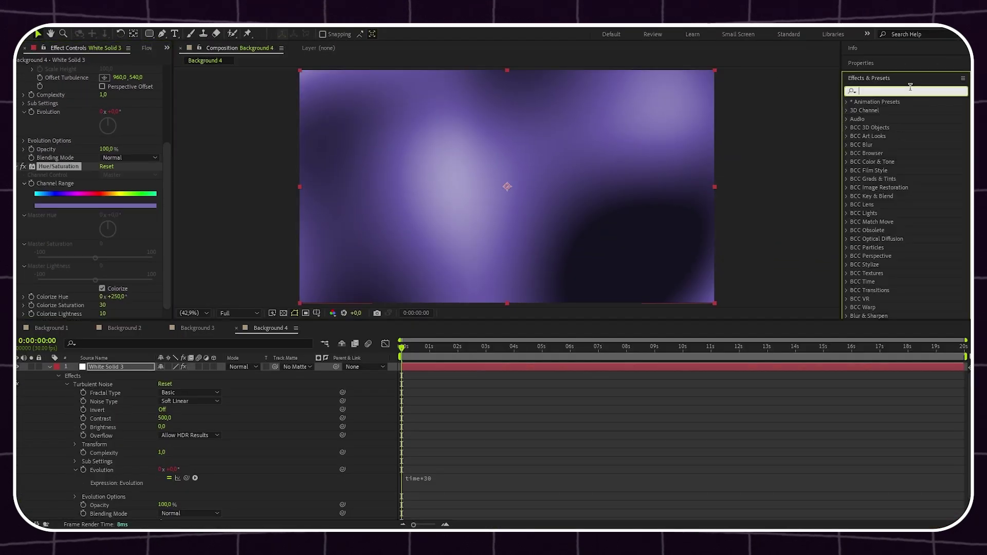
type("glow")
left_click_drag(885, 207, 135, 365)
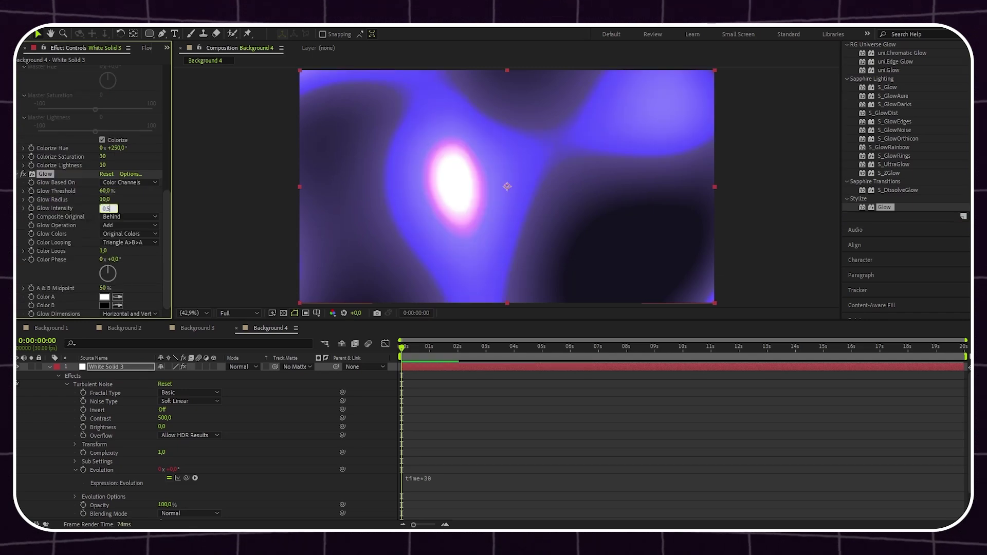
type("0.5")
key("Return")
- Duplicate the white solid in Background 4 and set the upper copy's blending mode to Screen
left_click(119, 367)
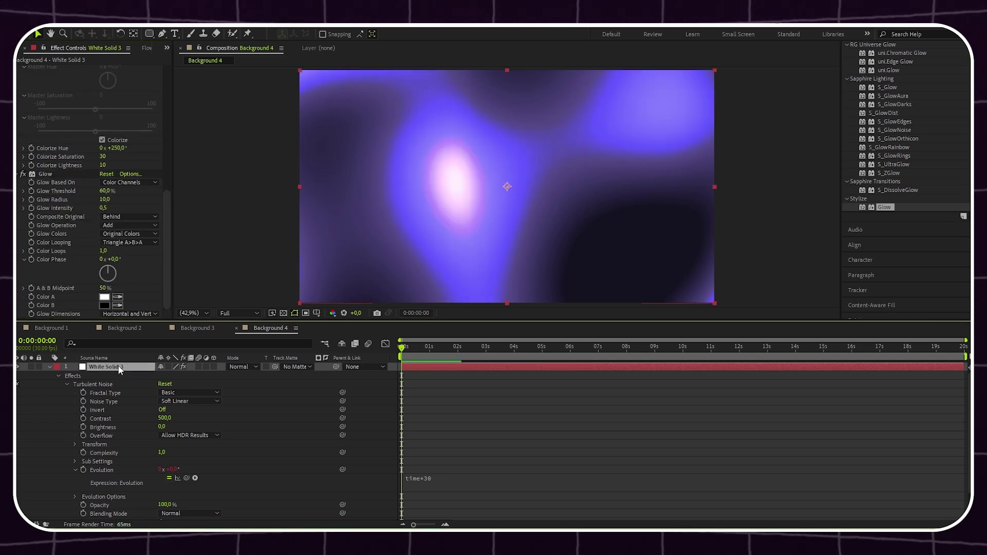
key("ctrl+d")
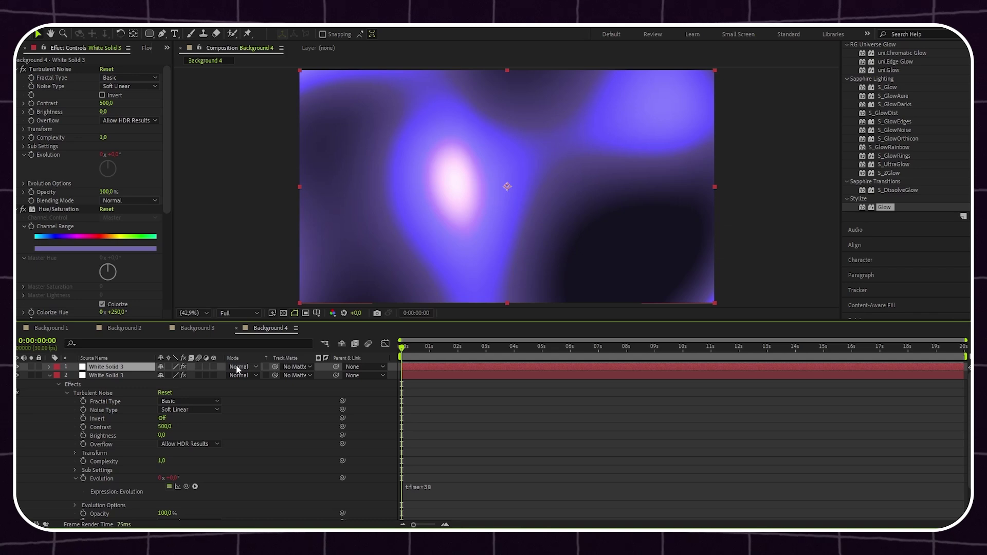
left_click(237, 369)
left_click(285, 217)
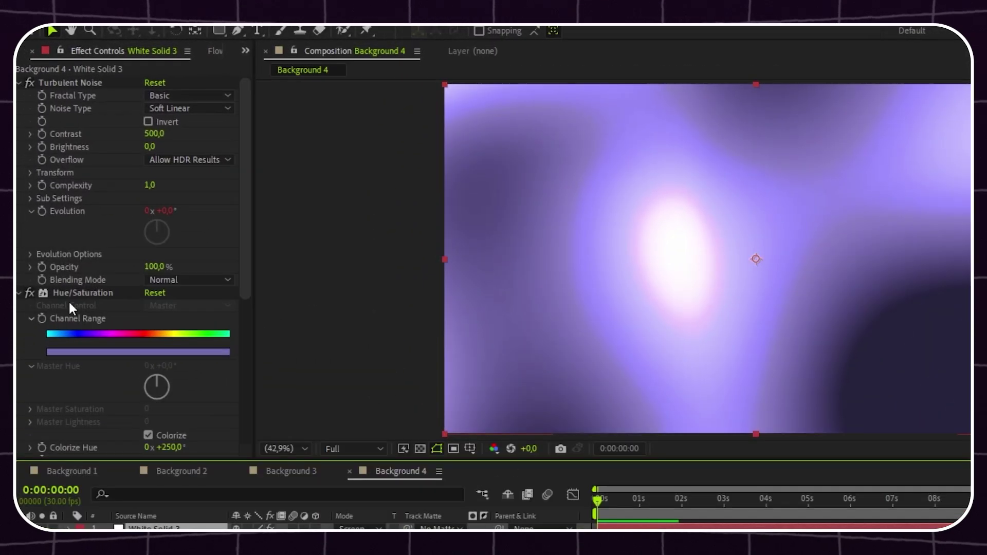
- Set the upper solid's Hue/Saturation colorize hue to 10°
scroll(70, 304, "down", 5)
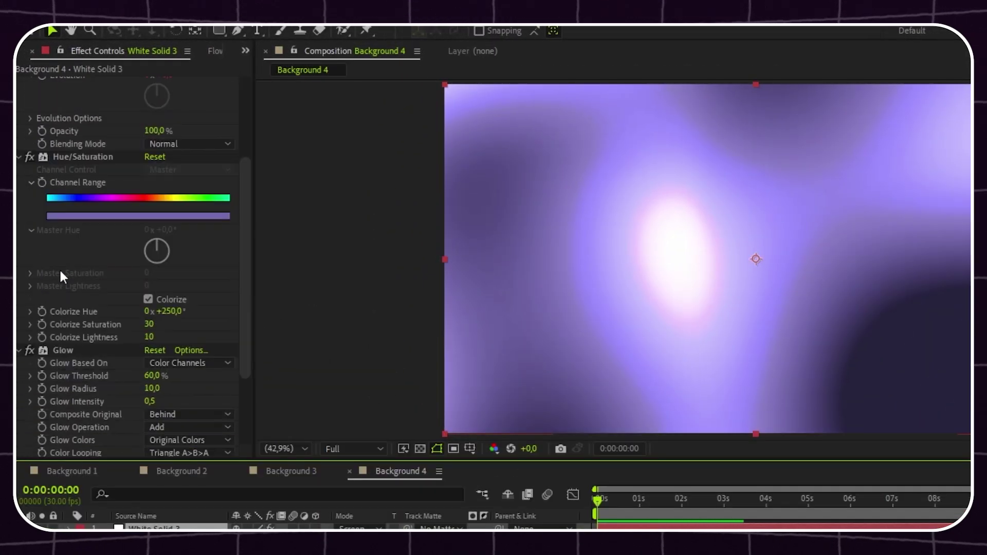
left_click(171, 310)
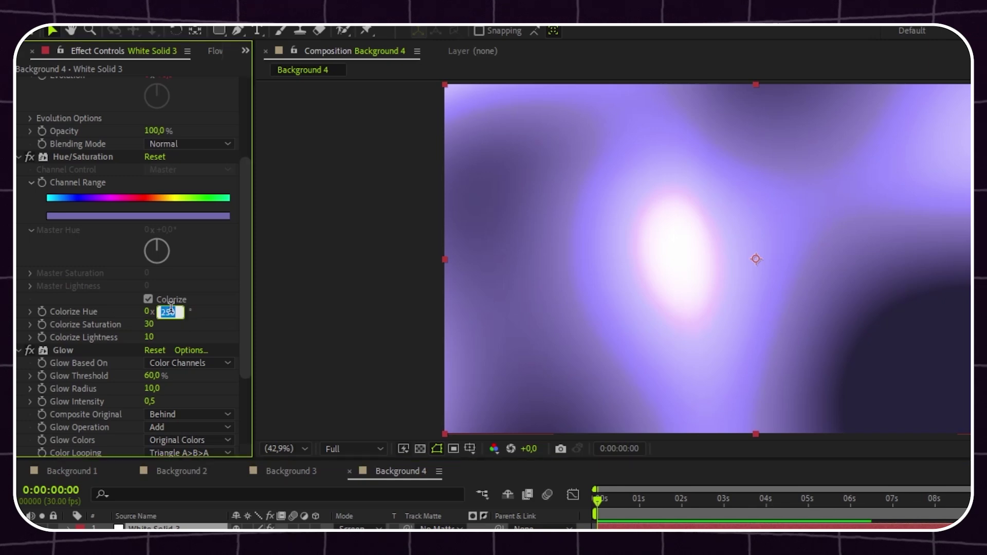
key("Return")
- Set the random seed in the upper solid's Turbulent Noise evolution options to 110
scroll(98, 354, "up", 5)
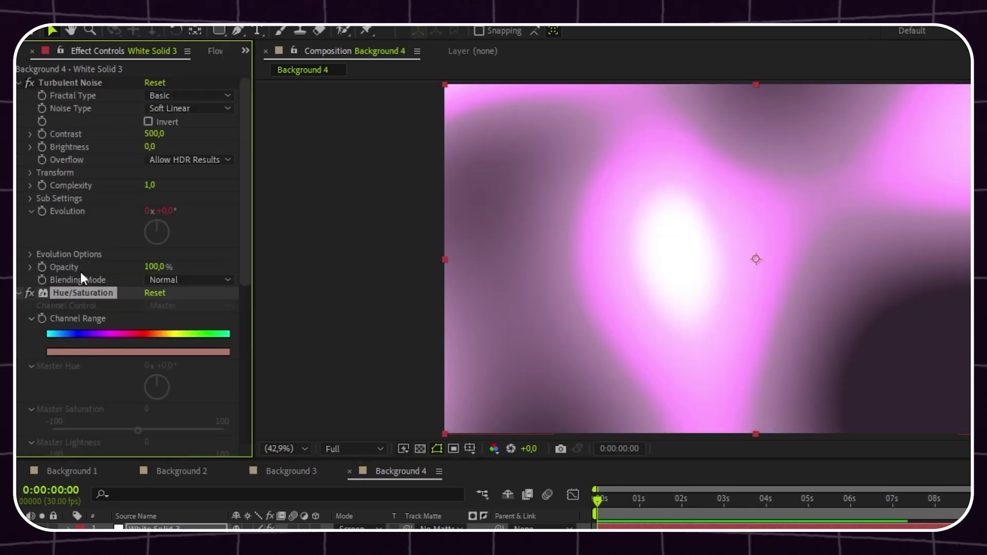
left_click(30, 254)
left_click(147, 280)
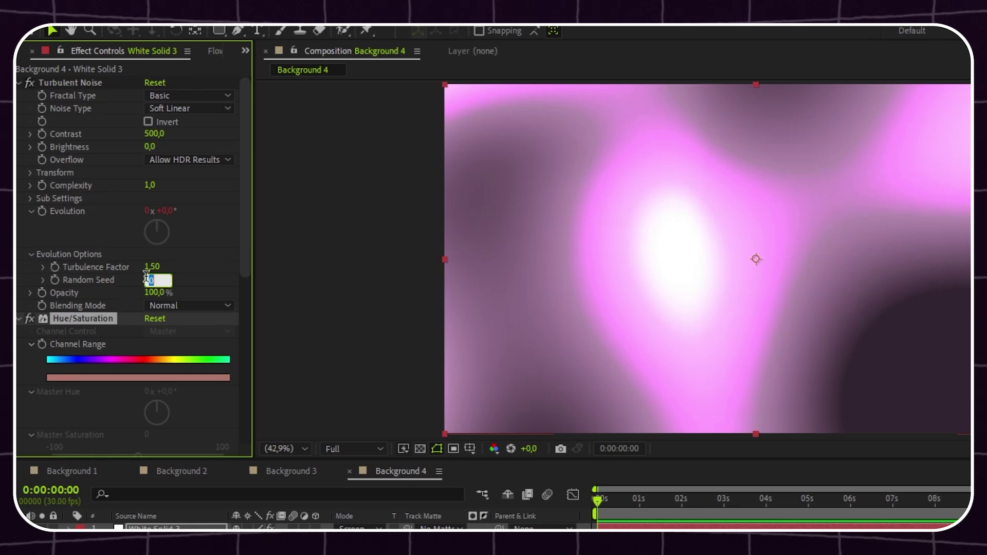
type("110")
key("Return")
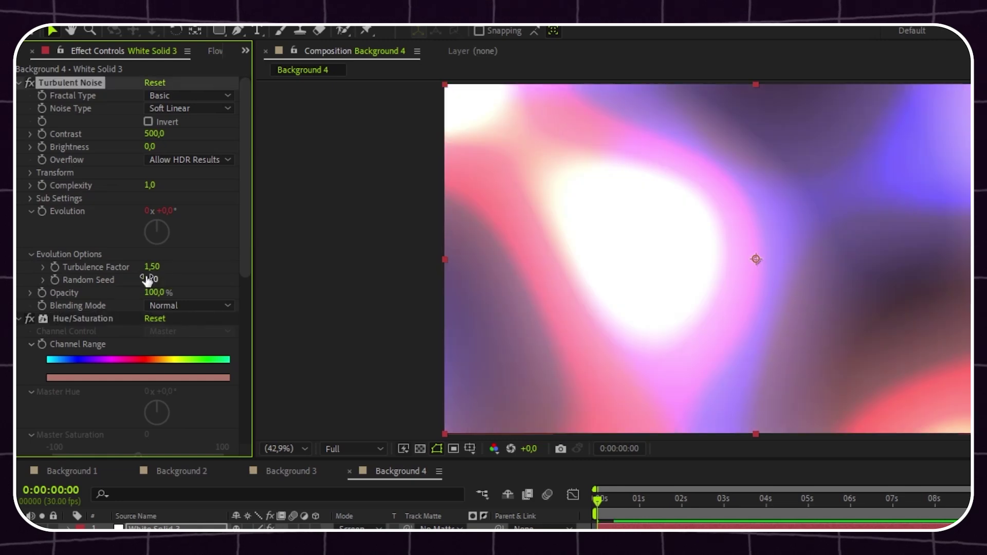
- Find the Noise effect, apply it to the upper white solid and open its amount of noise for editing
left_click(903, 89)
type("noise")
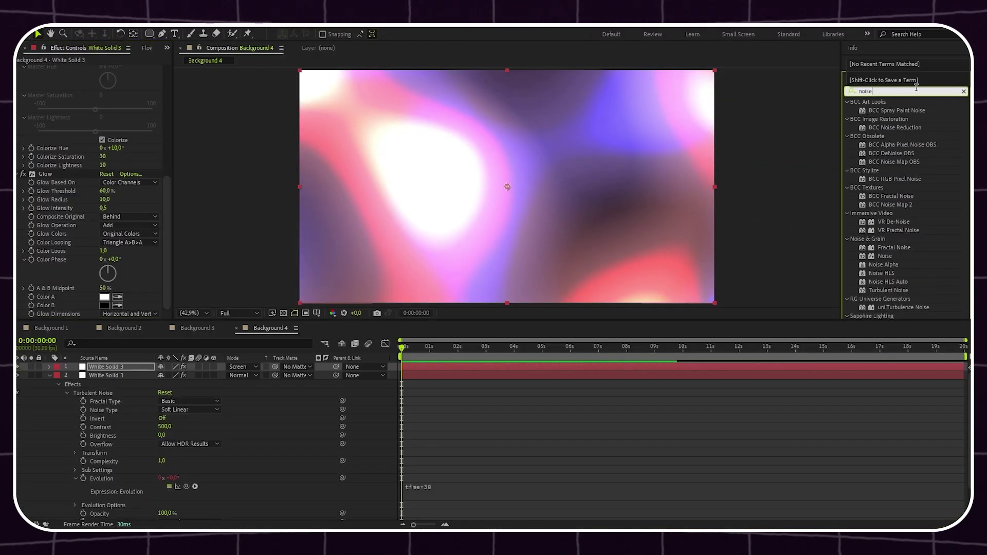
scroll(893, 66, "down", 3)
left_click_drag(885, 228, 137, 365)
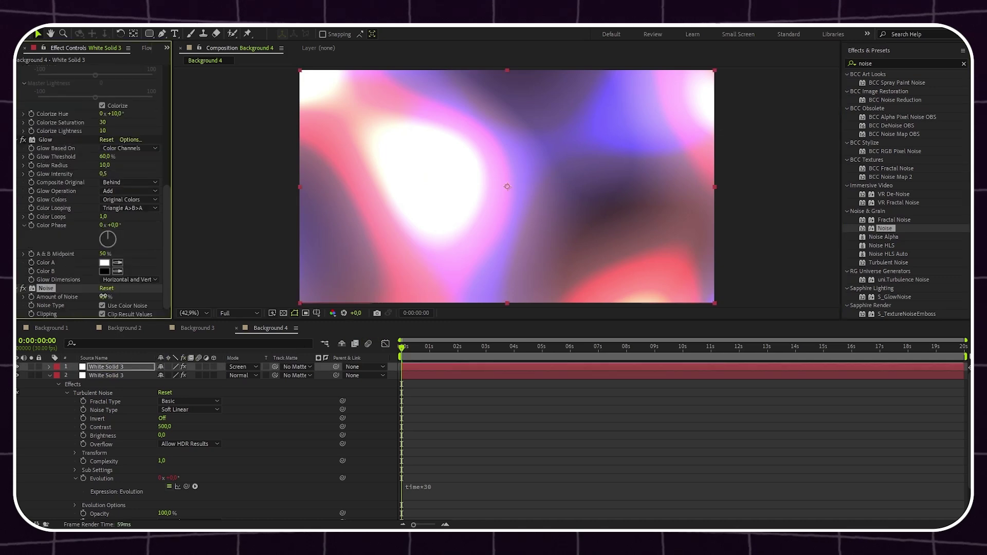
left_click(106, 297)
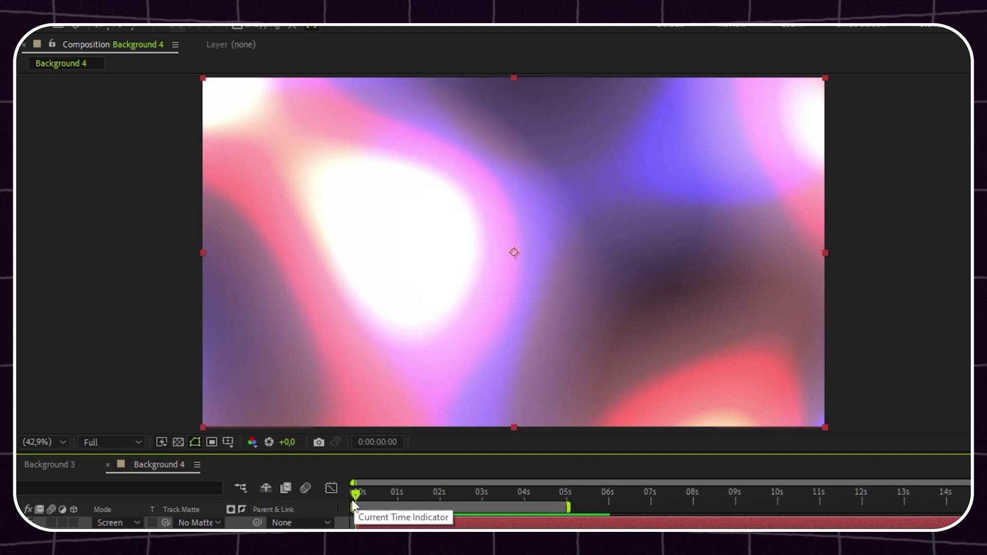
- Play a preview of the Background 4 animation from the start
key("space")
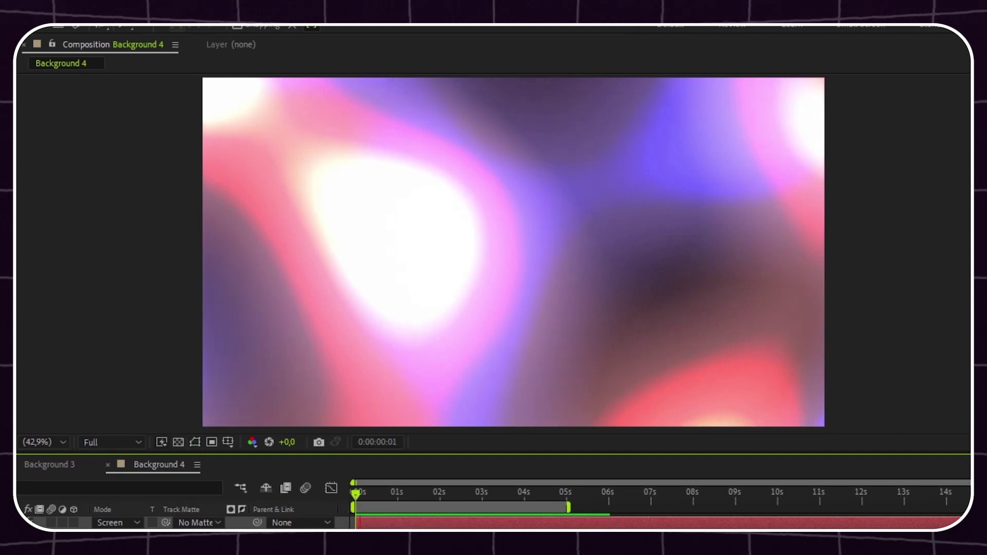